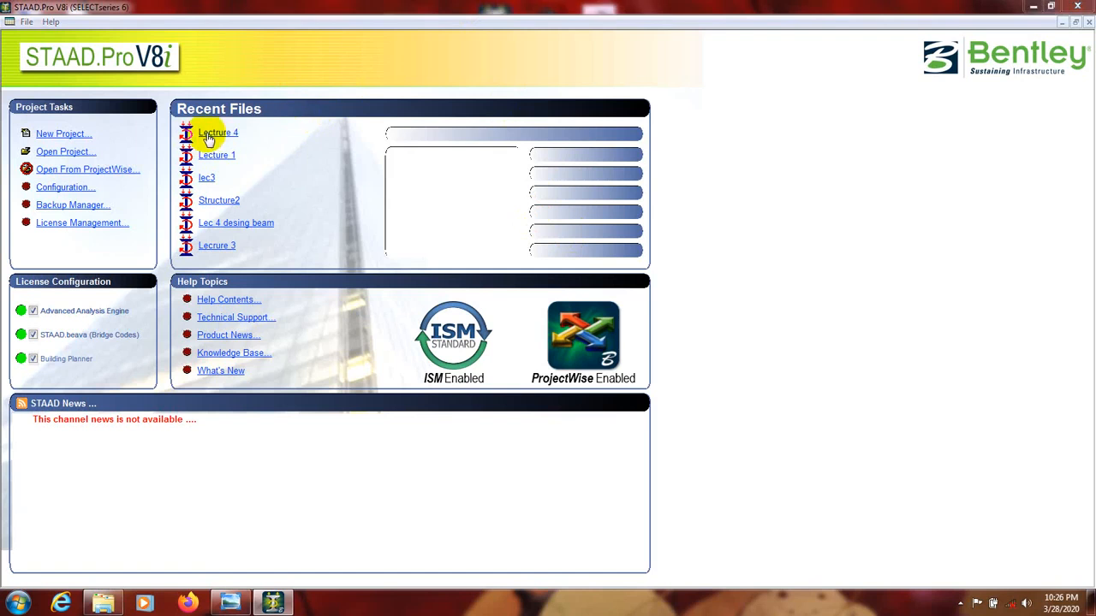
Open the recent Lectrure 4 model and display its geometry with the node and beam tables.
mouse_move(220, 141)
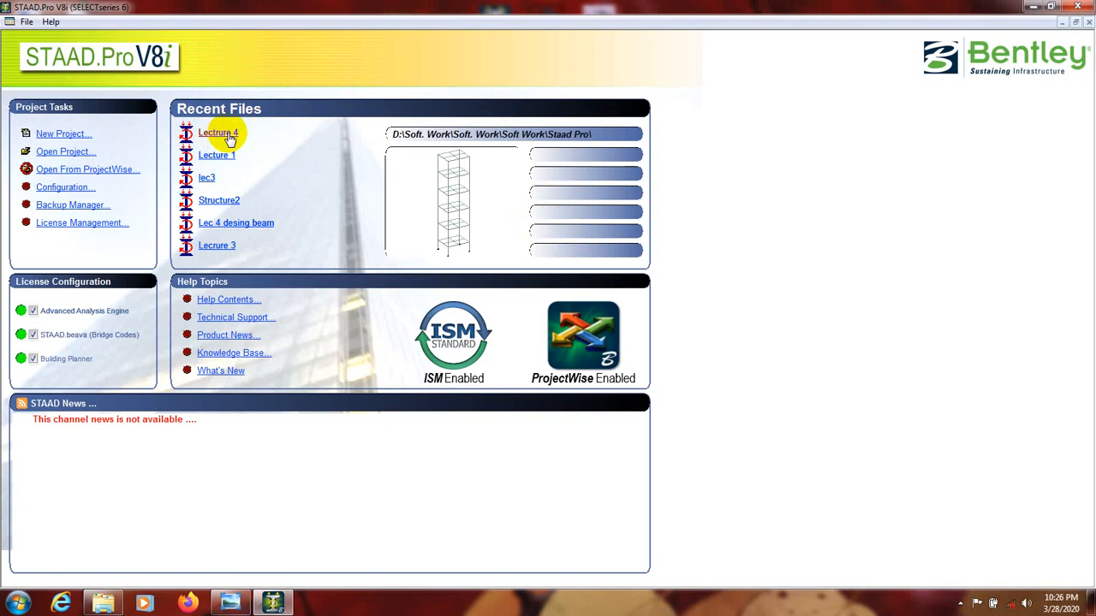
left_click(224, 134)
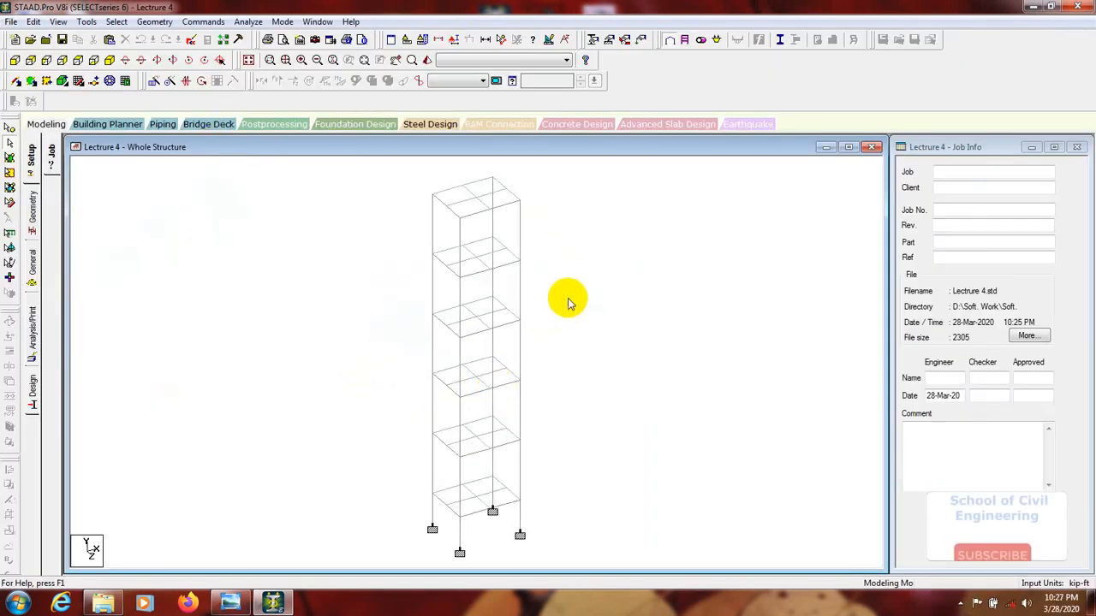
scroll(579, 295, "down", 3)
scroll(561, 317, "up", 3)
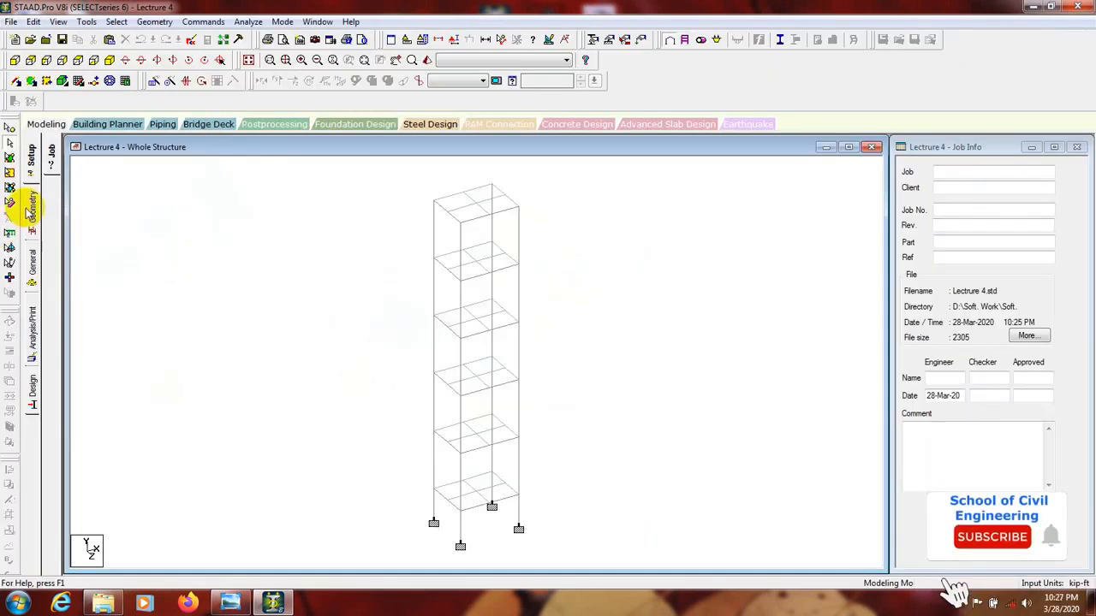
left_click(33, 210)
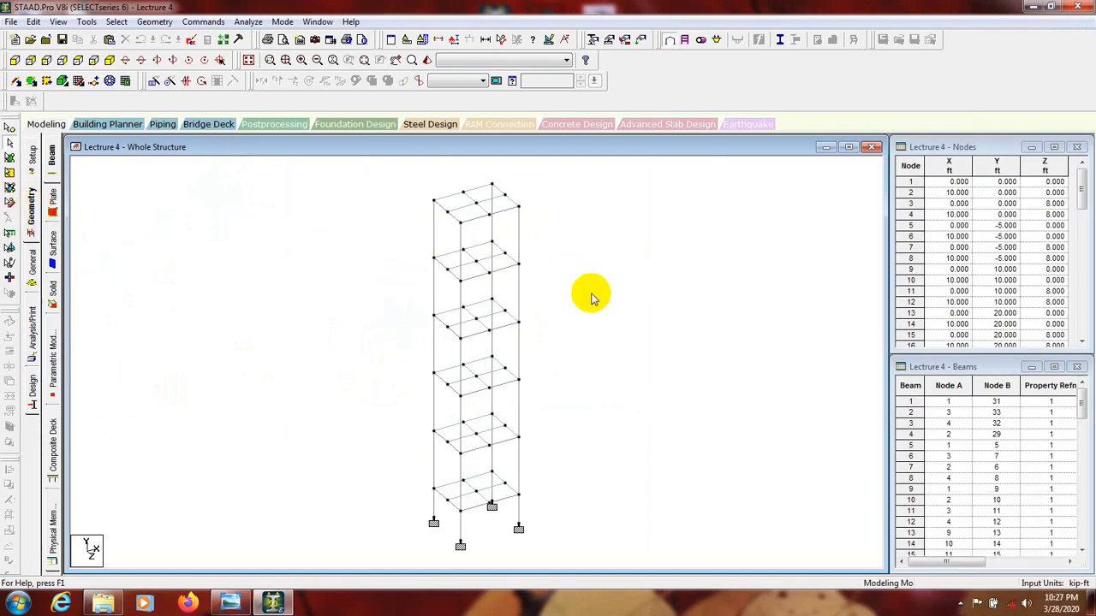
middle_click_drag(587, 263, 587, 283)
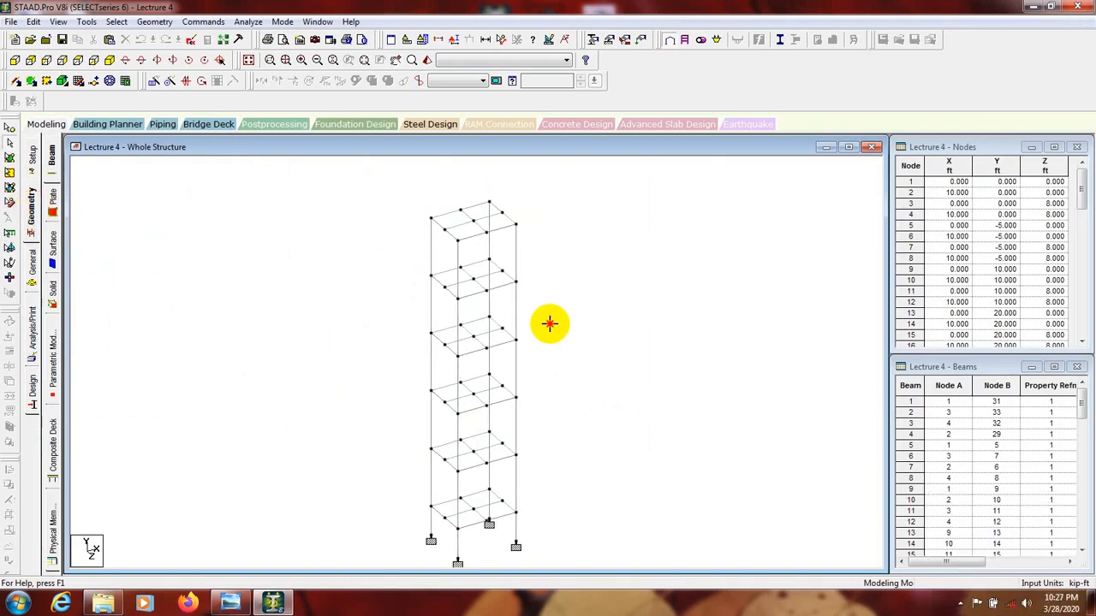
middle_click_drag(565, 391, 567, 358)
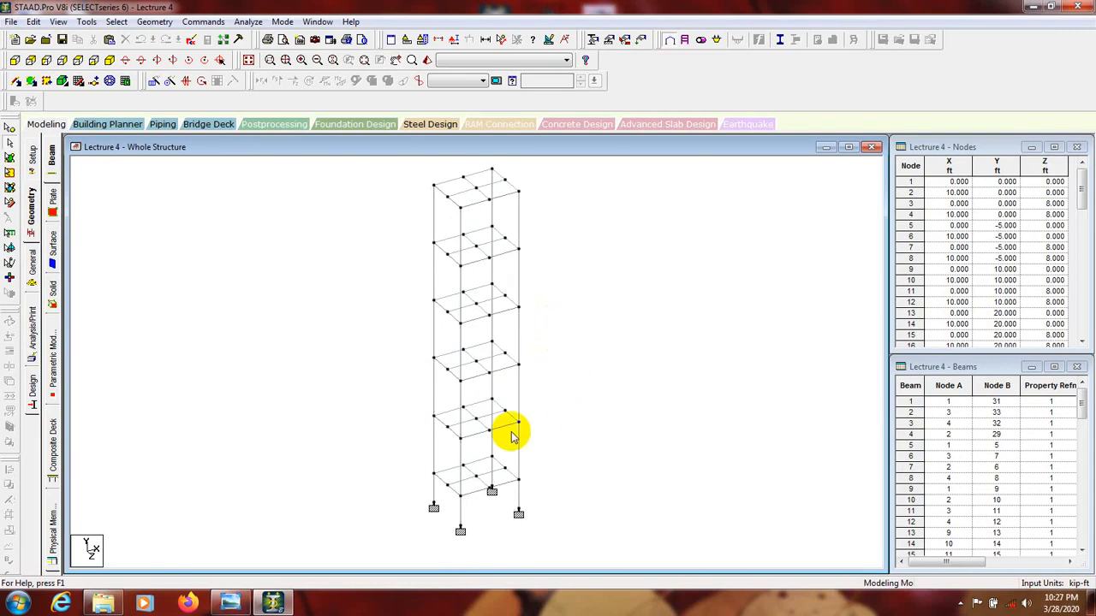
scroll(607, 403, "down", 3)
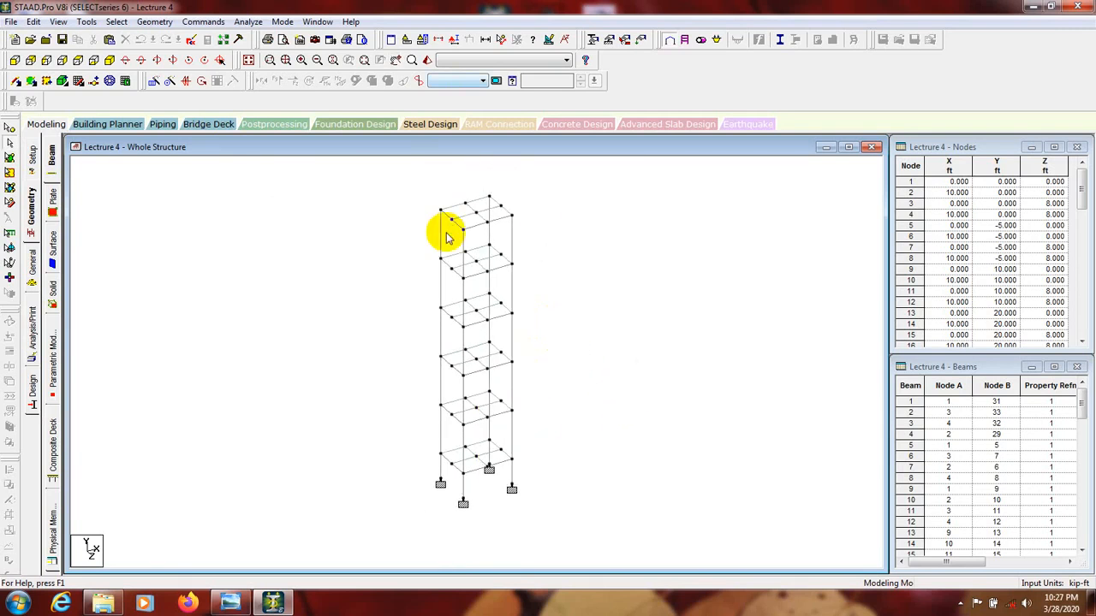
middle_click_drag(675, 294, 670, 293)
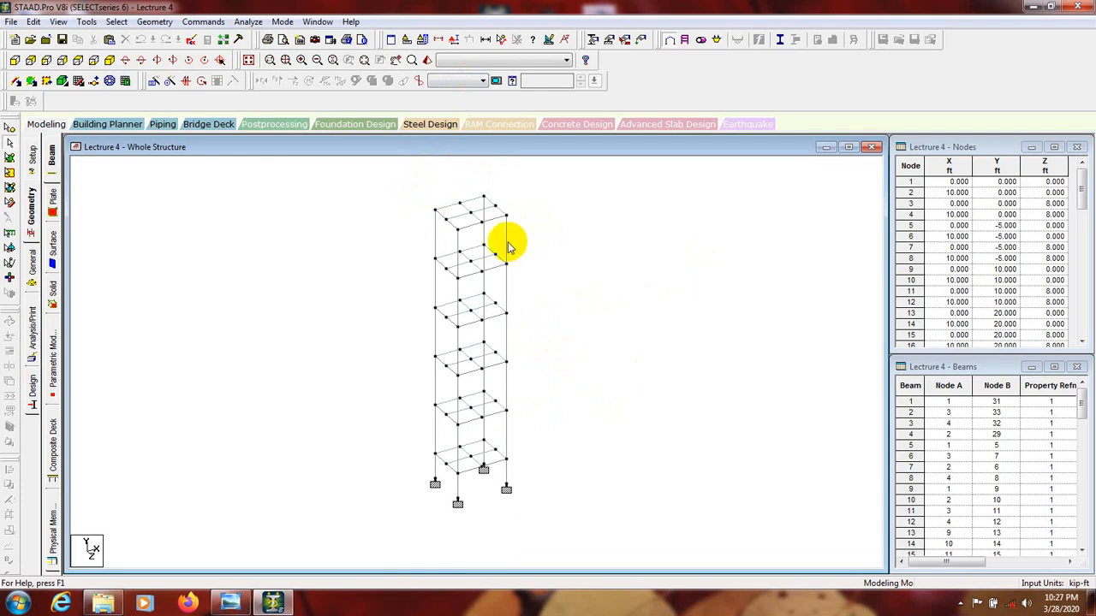
Inspect the whole frame in an enlarged 3D rendered view, orbiting around it, and return to the geometry page.
left_click(427, 60)
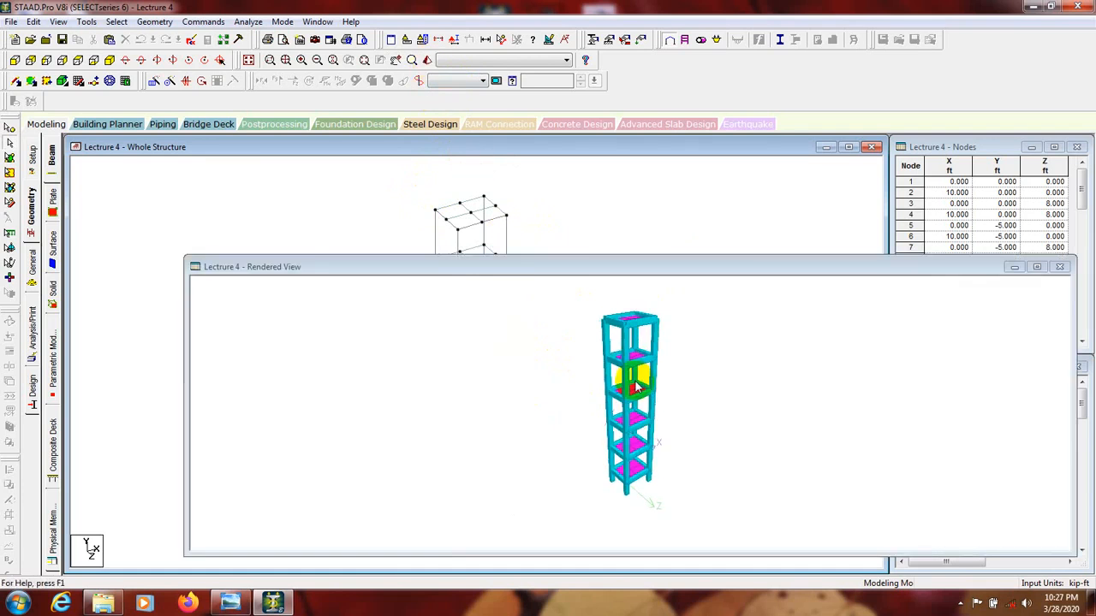
left_click(1036, 267)
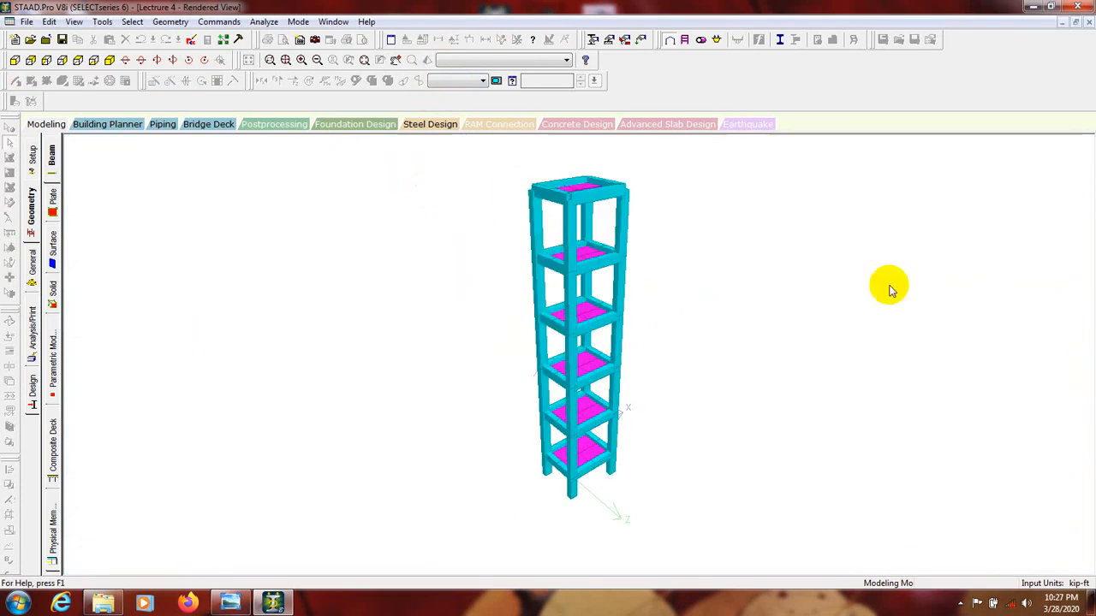
left_click_drag(553, 311, 515, 285)
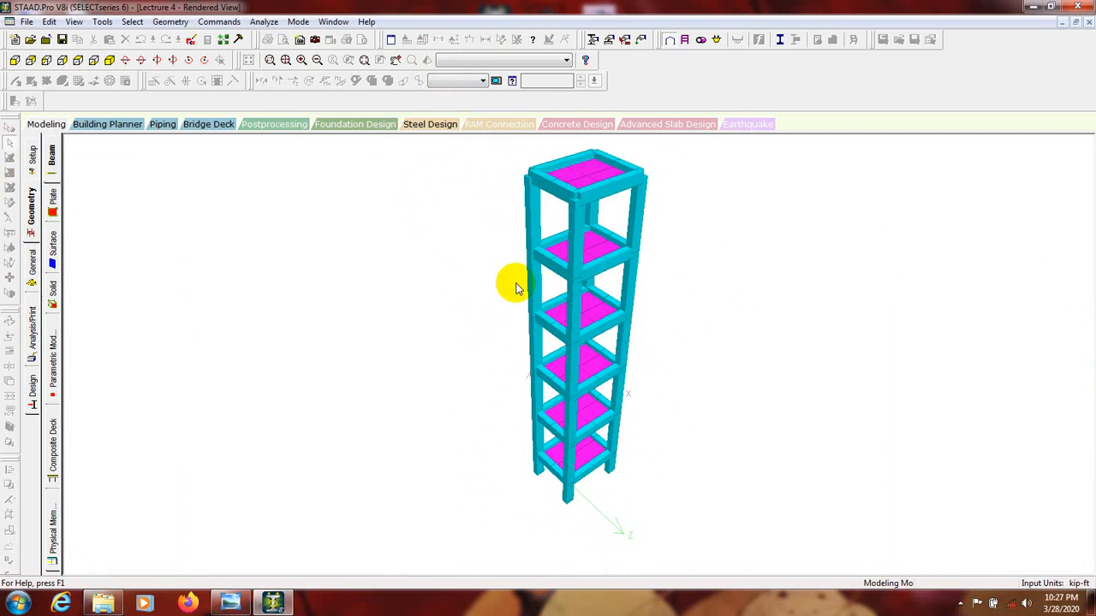
left_click(31, 214)
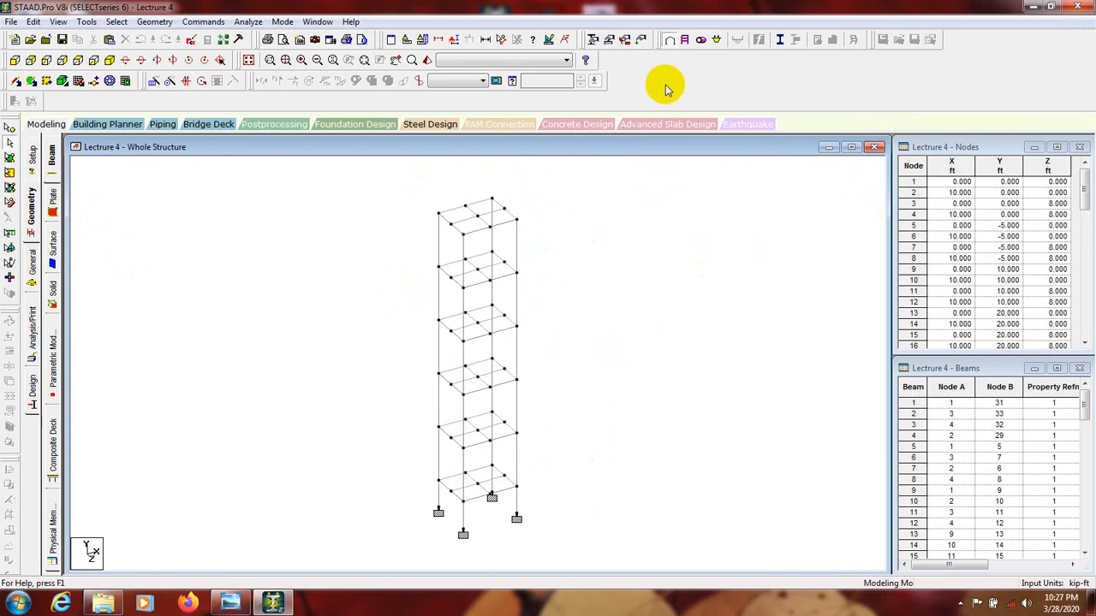
left_click(205, 23)
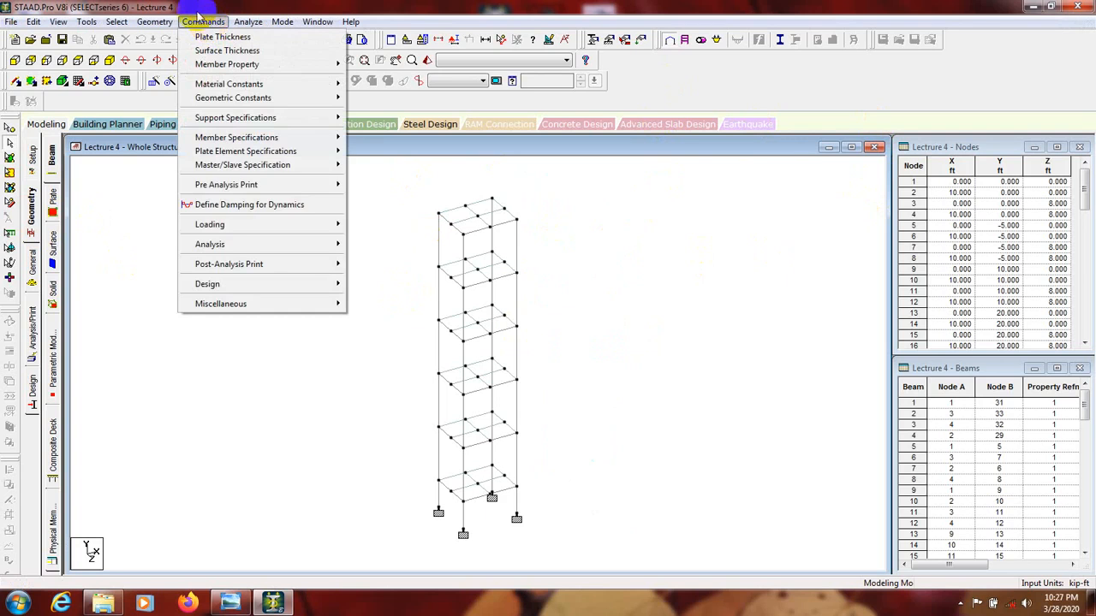
mouse_move(229, 226)
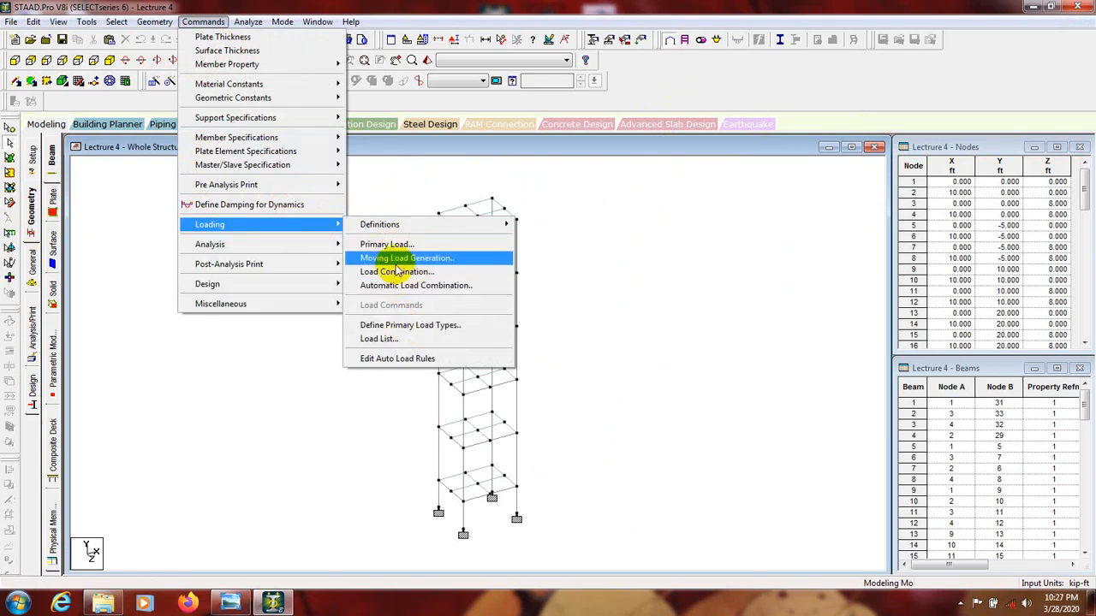
left_click(755, 91)
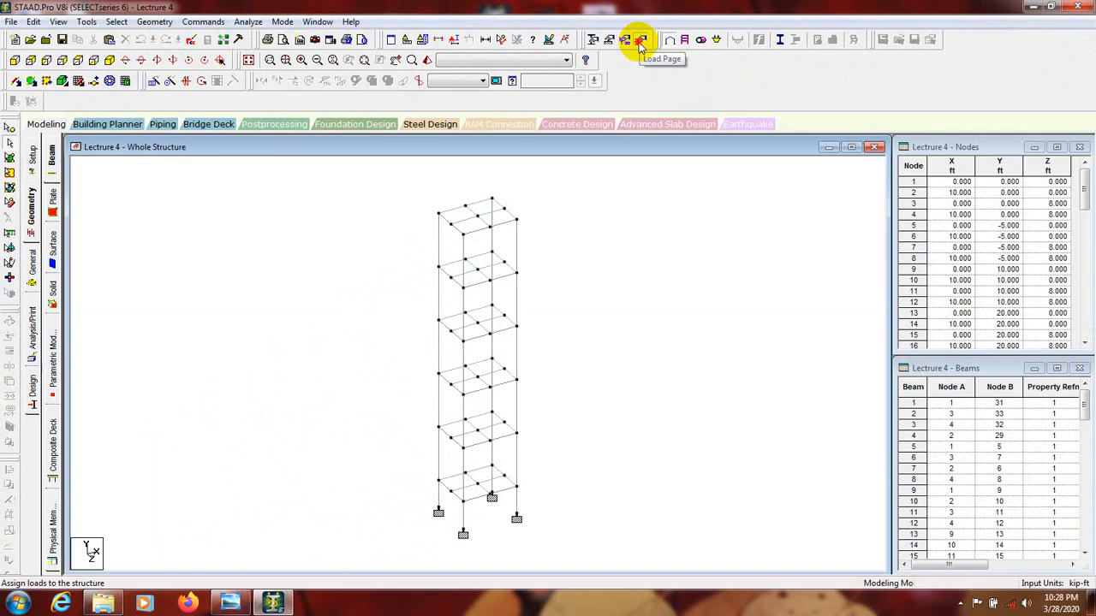
Open the Load & Definition settings for the structure and select Load Cases Details.
left_click(641, 40)
left_click_drag(900, 140, 853, 115)
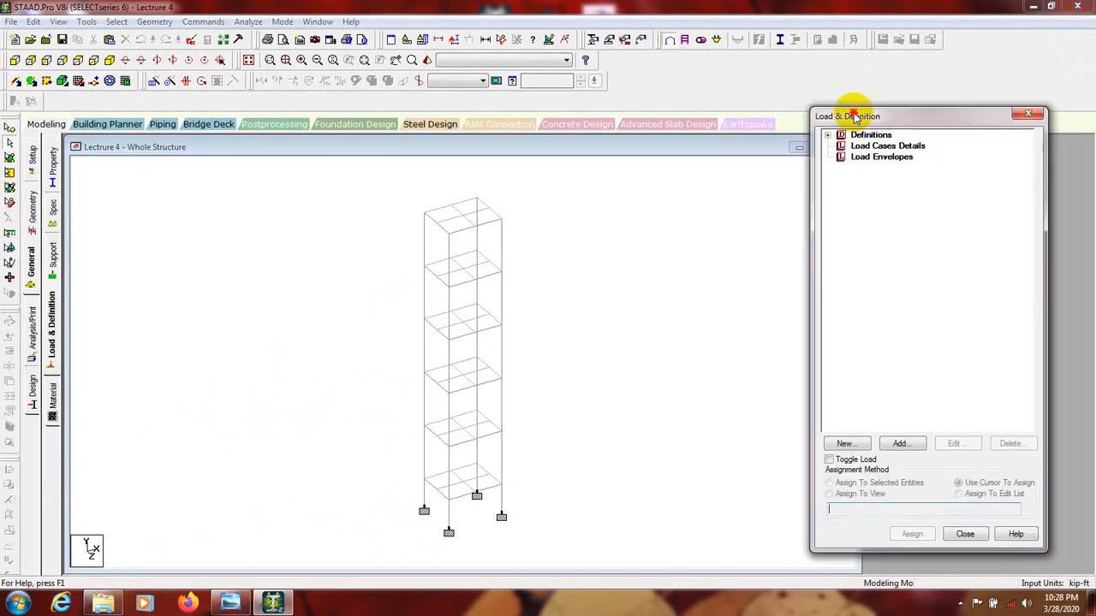
left_click(860, 147)
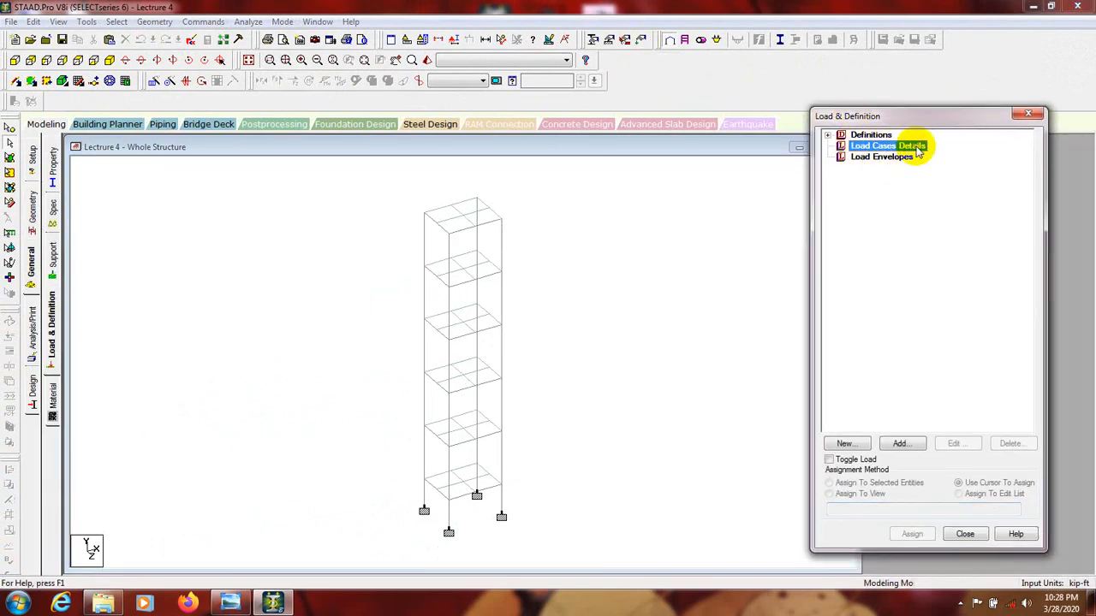
left_click(827, 135)
left_click(827, 135)
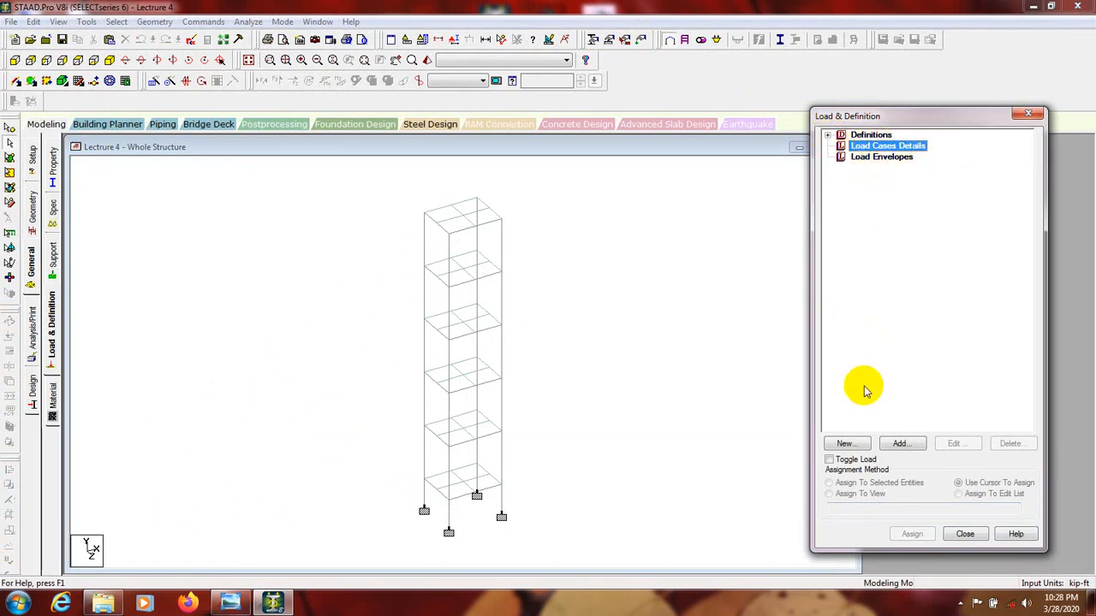
Add primary load case 1 with loading type Dead and the title DL.
left_click(900, 444)
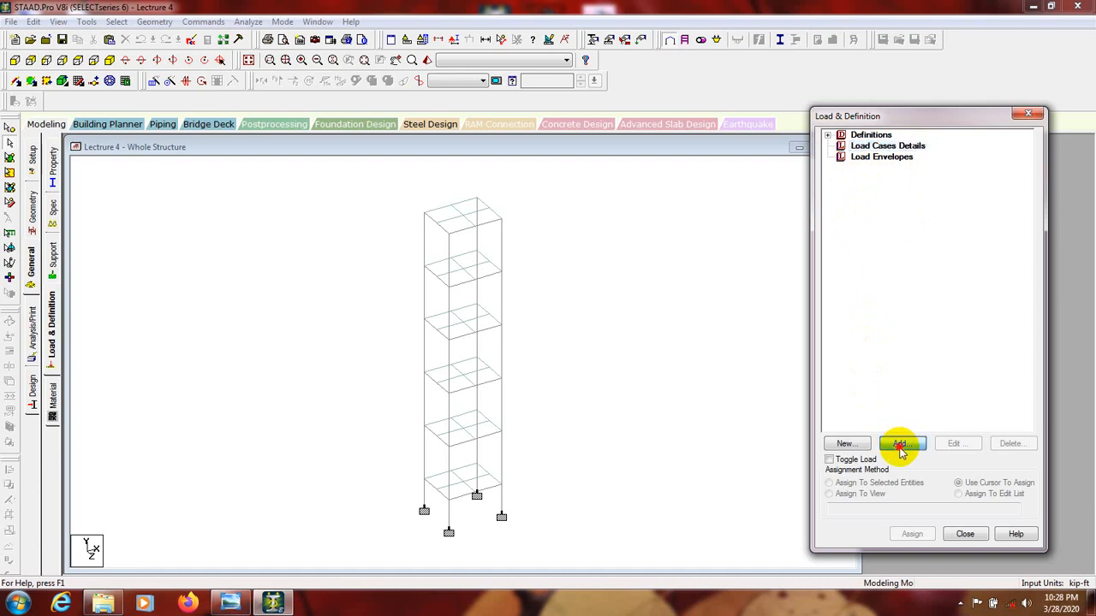
left_click_drag(523, 138, 447, 128)
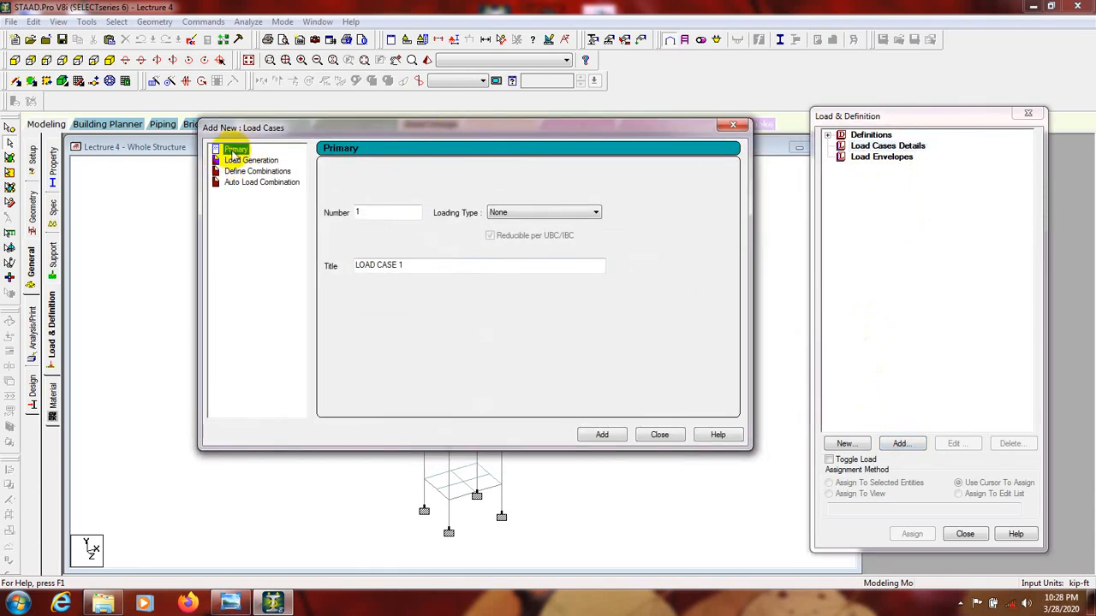
left_click(546, 214)
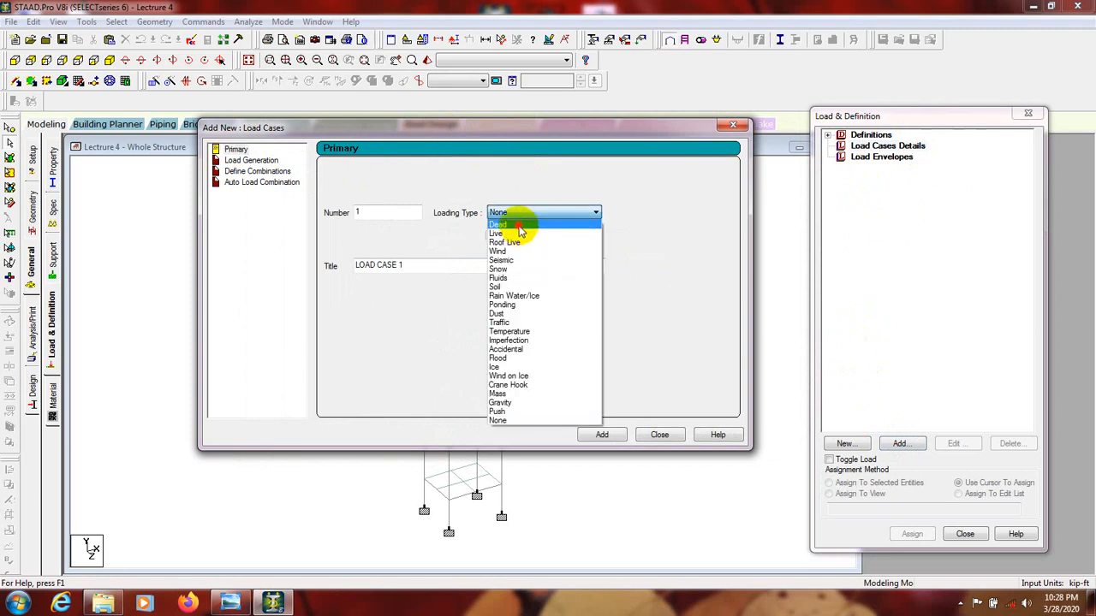
left_click(518, 225)
left_click_drag(423, 264, 274, 274)
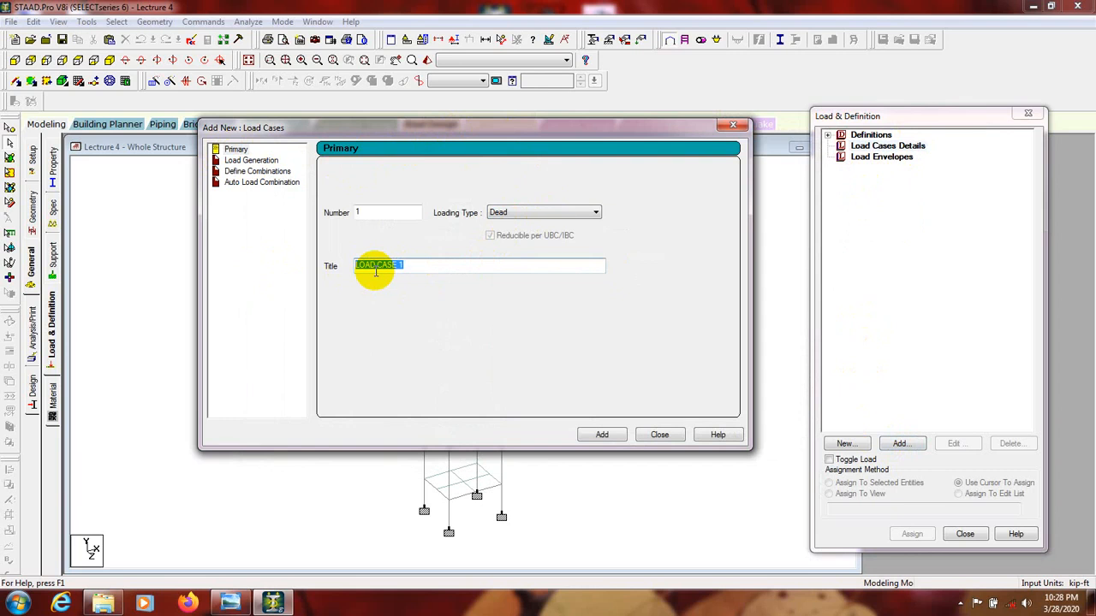
left_click(604, 435)
Add primary load case 2 with loading type Live and the title LL, and finish adding load cases.
left_click(537, 214)
left_click(522, 233)
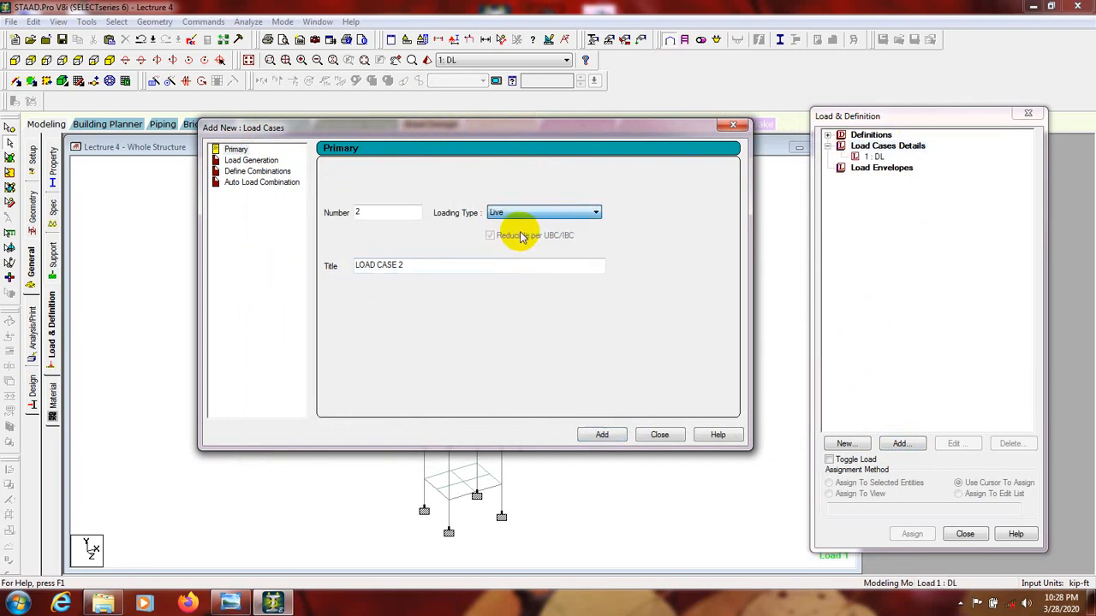
left_click_drag(411, 267, 274, 278)
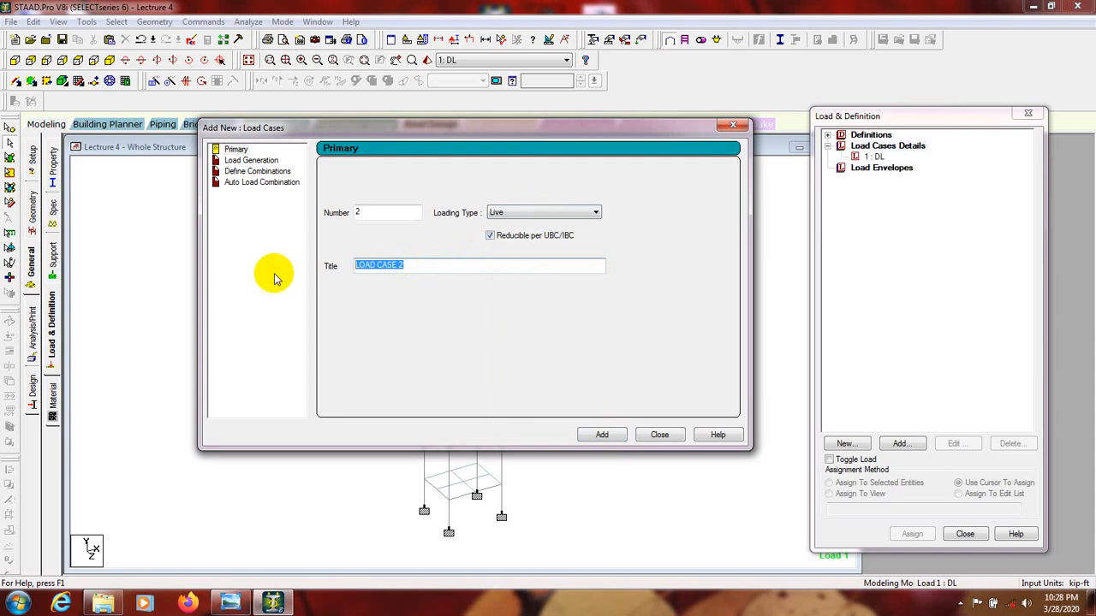
left_click(602, 434)
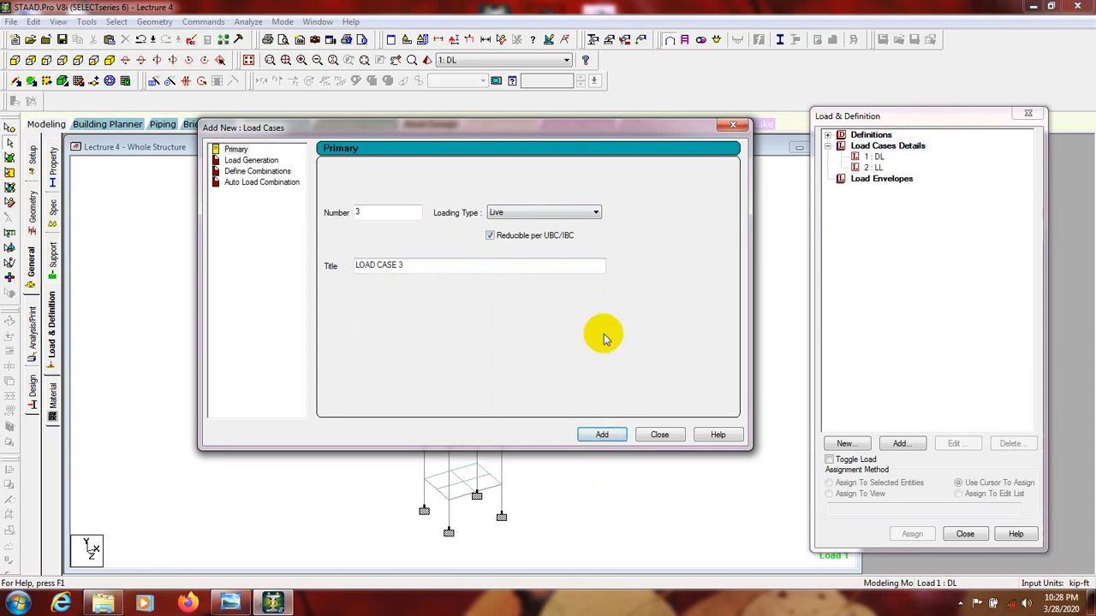
left_click(659, 434)
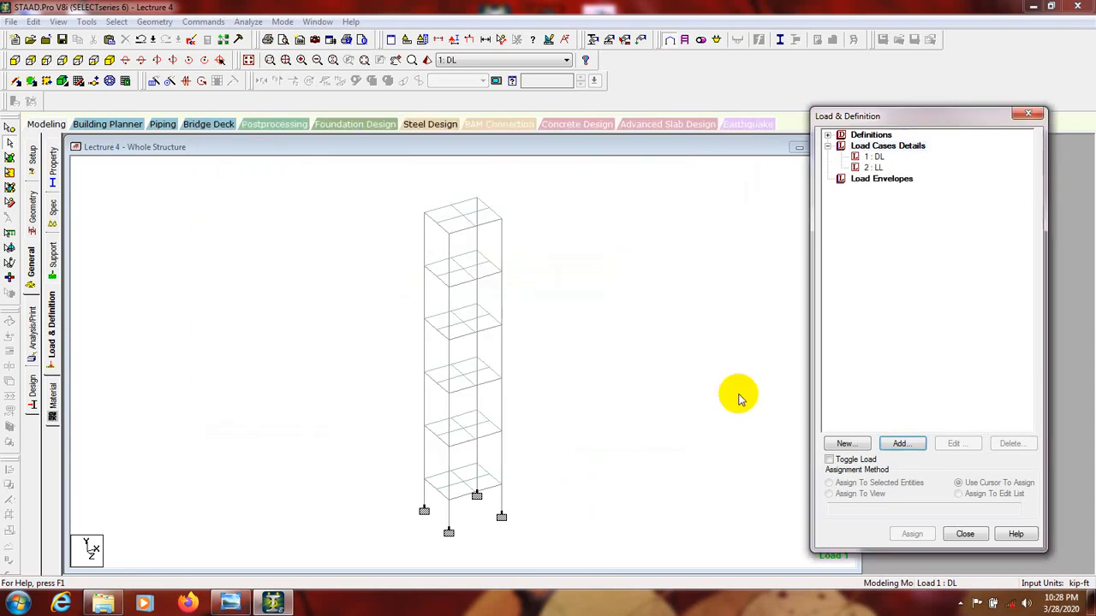
Add a selfweight load item to load case 1 DL in the Y direction with a factor of -1.
left_click(875, 157)
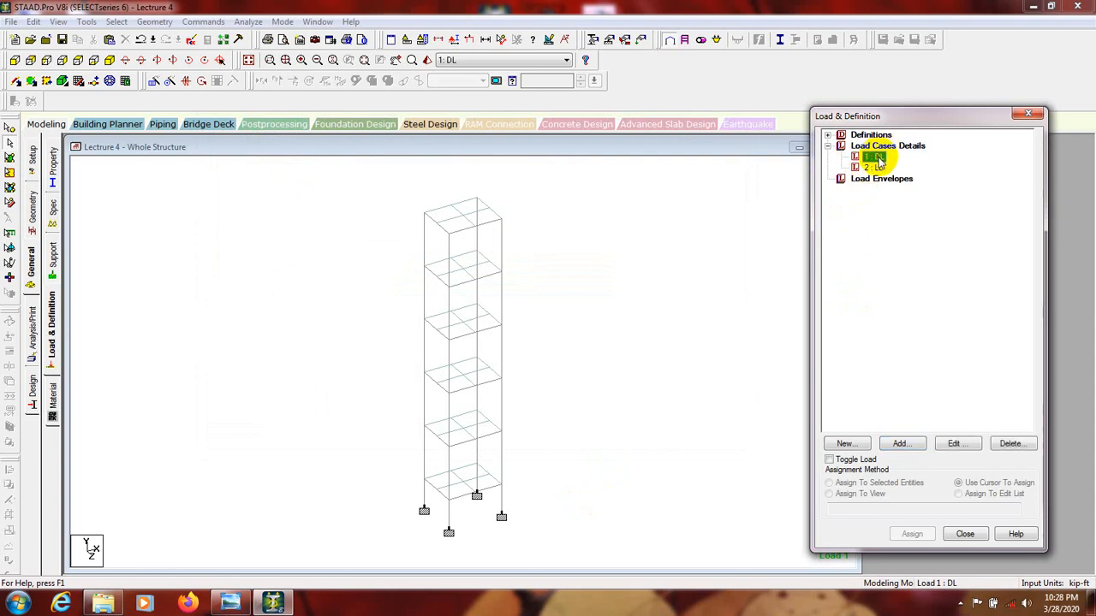
left_click(900, 445)
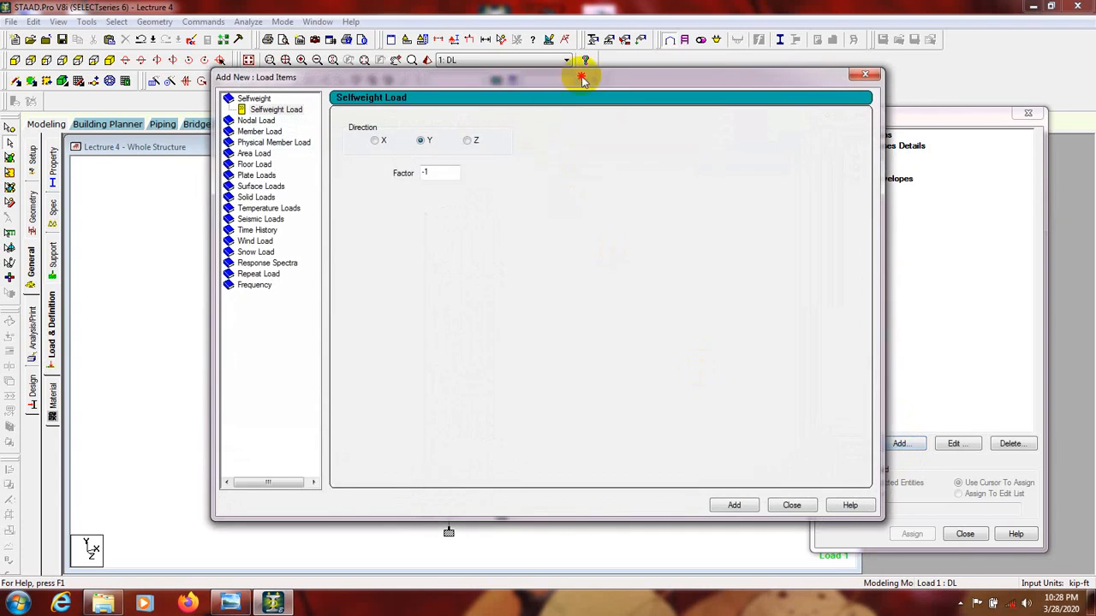
left_click_drag(577, 79, 546, 105)
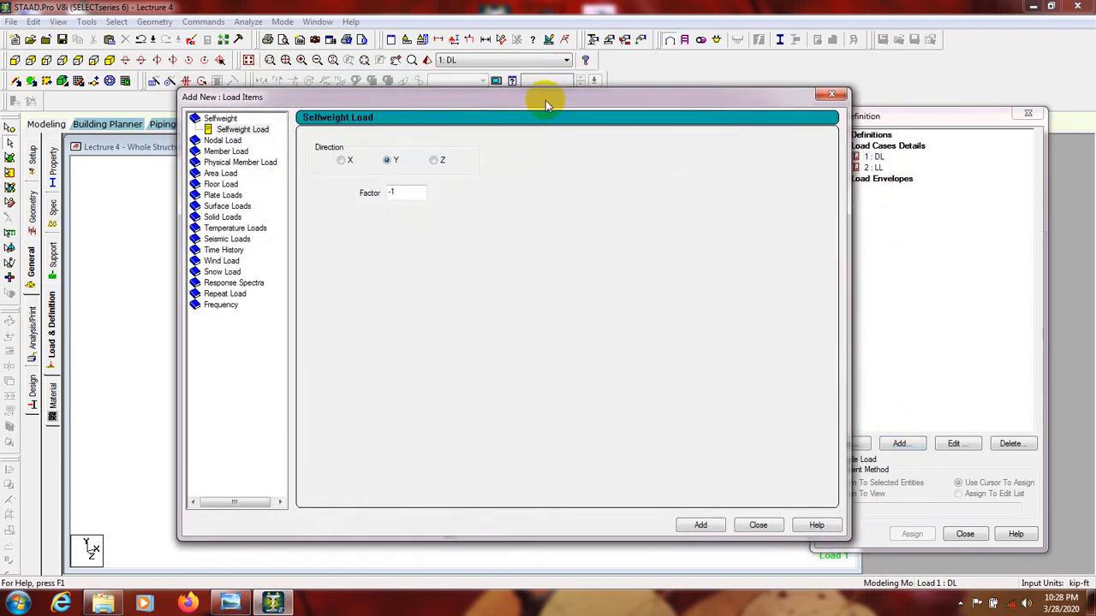
left_click(242, 129)
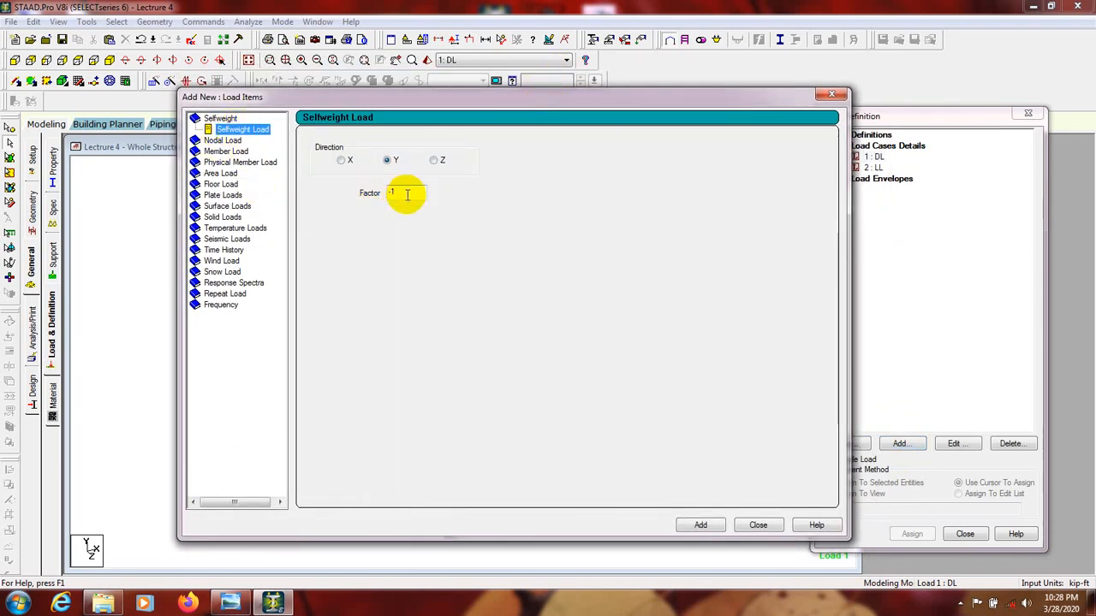
left_click_drag(478, 98, 824, 135)
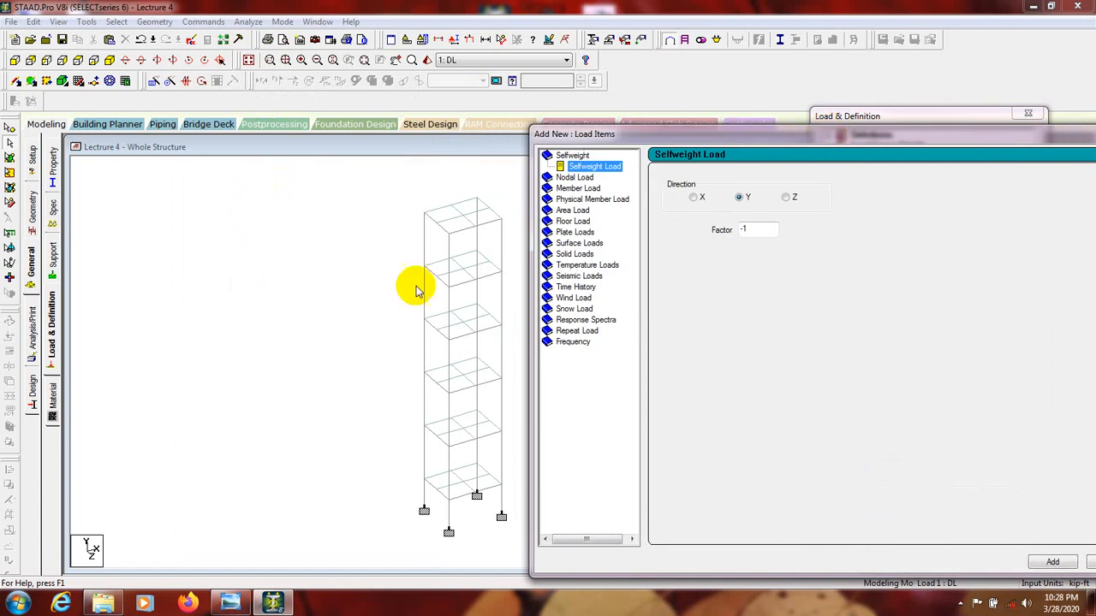
left_click_drag(734, 137, 325, 112)
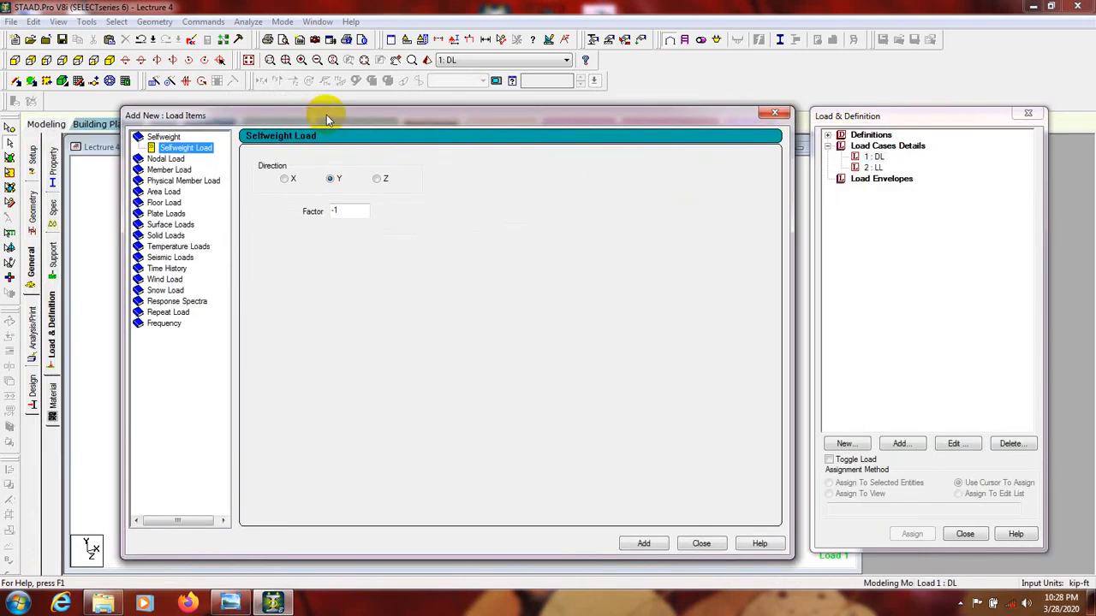
left_click(350, 208)
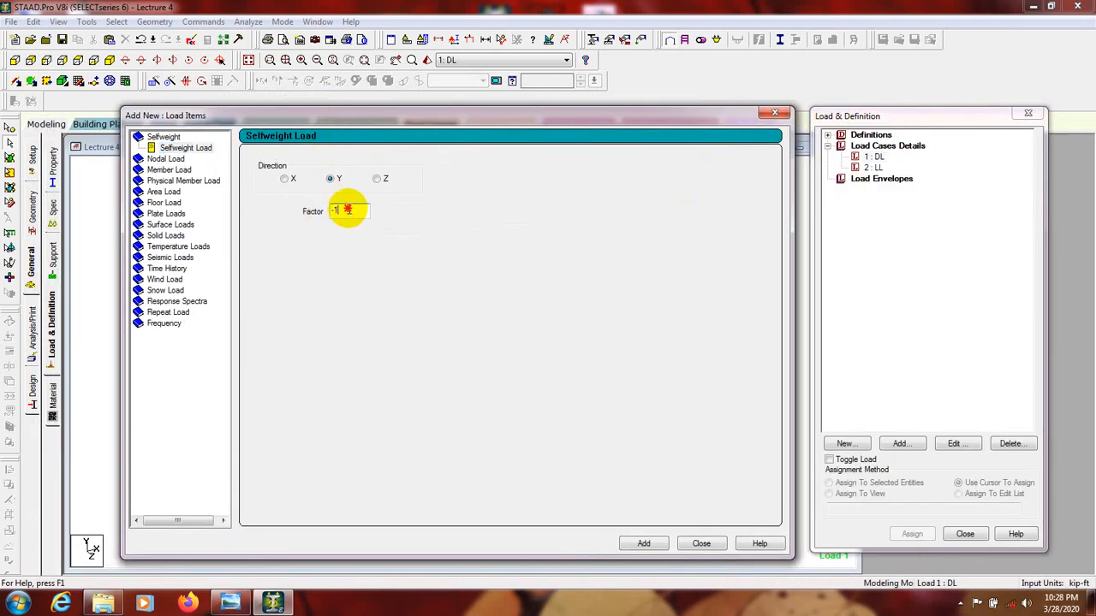
left_click_drag(393, 119, 588, 136)
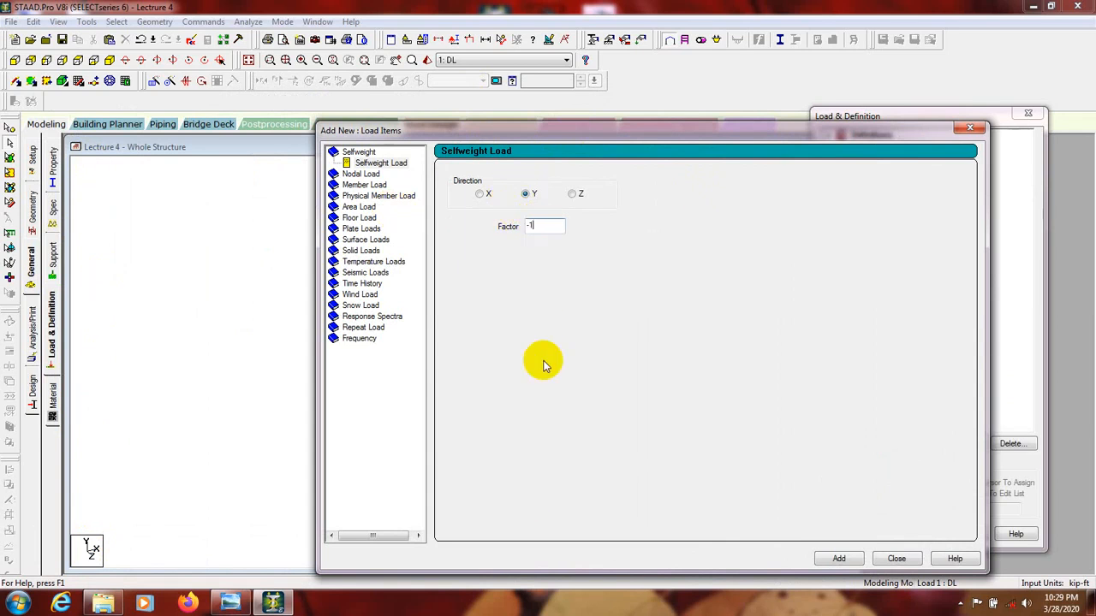
left_click_drag(566, 139, 536, 123)
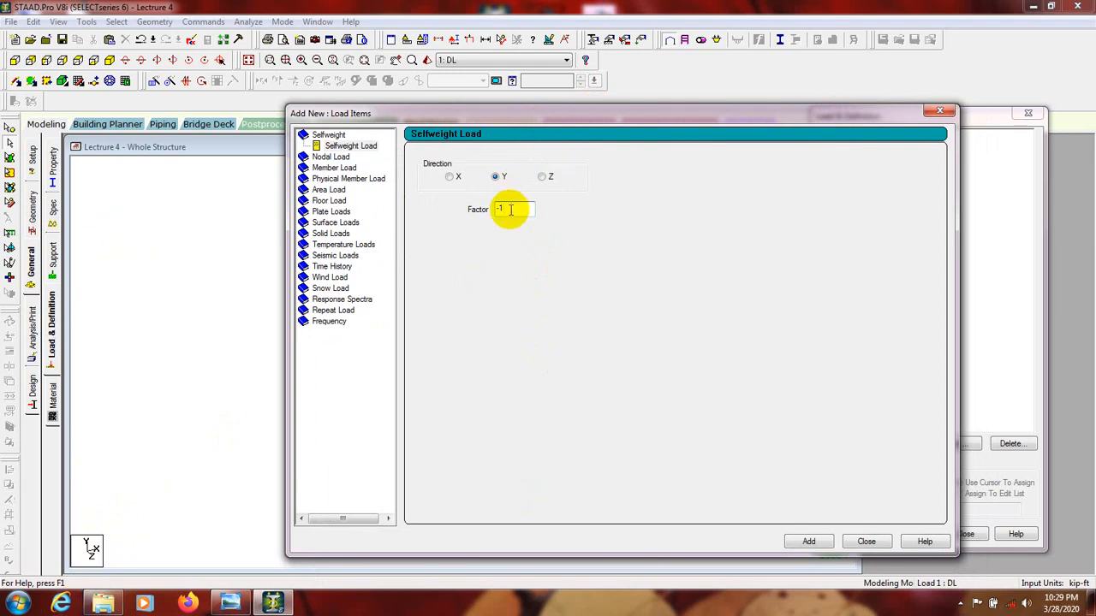
left_click(361, 146)
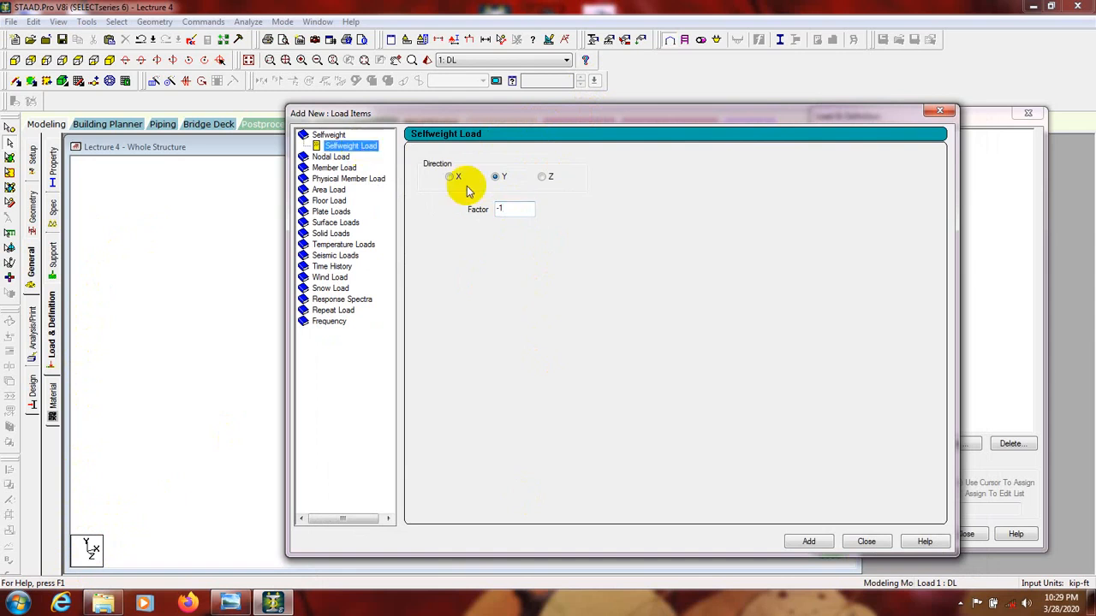
left_click(809, 542)
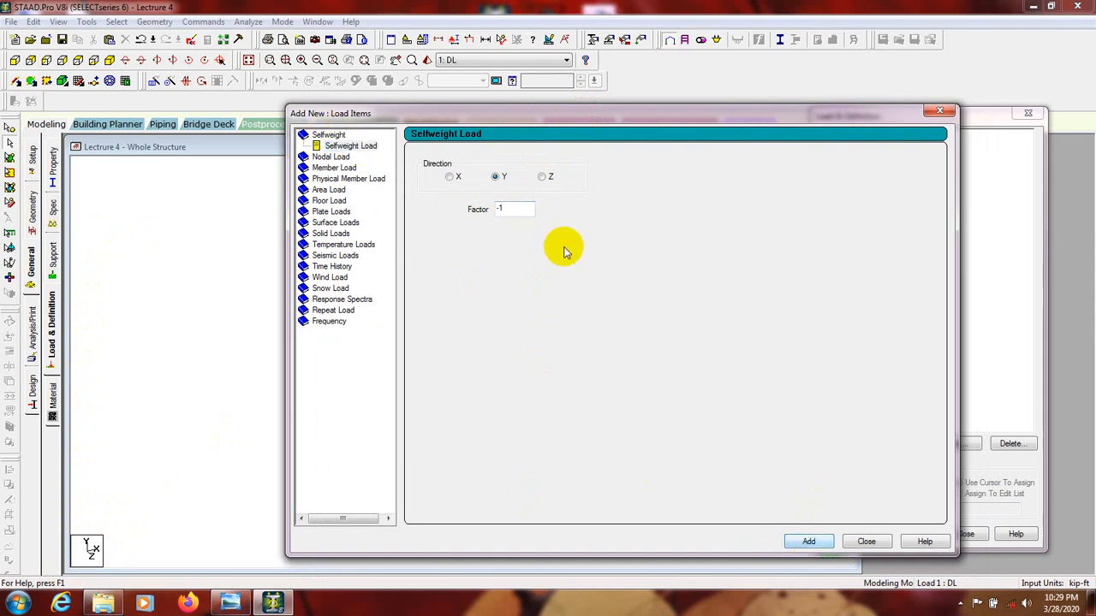
Choose a uniform force member load for the dead load case and set W1 to 0.25 kip/ft.
left_click(336, 169)
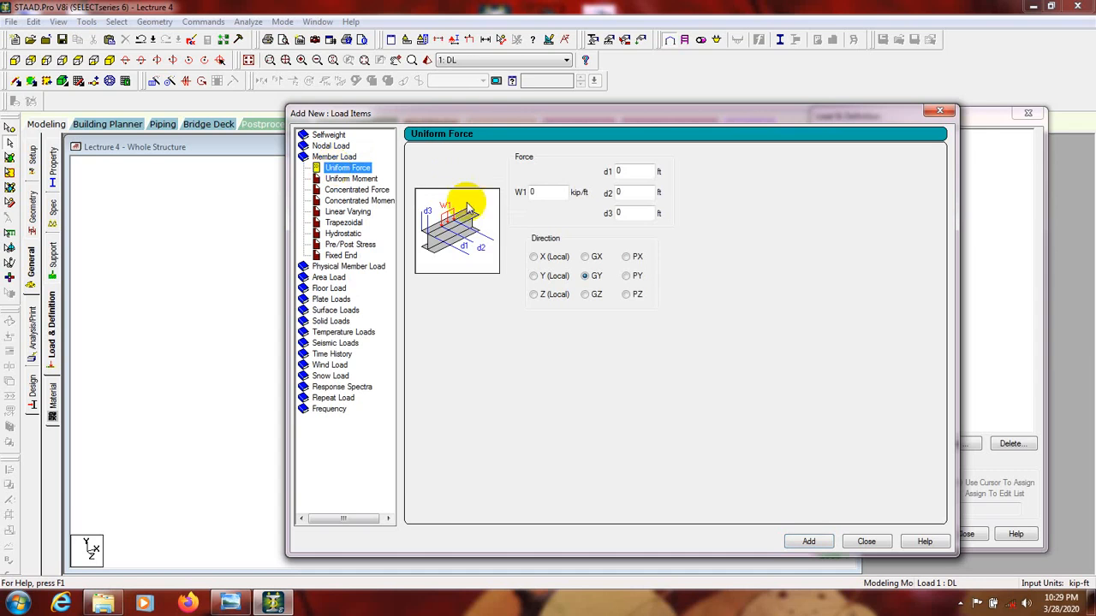
left_click_drag(505, 116, 755, 142)
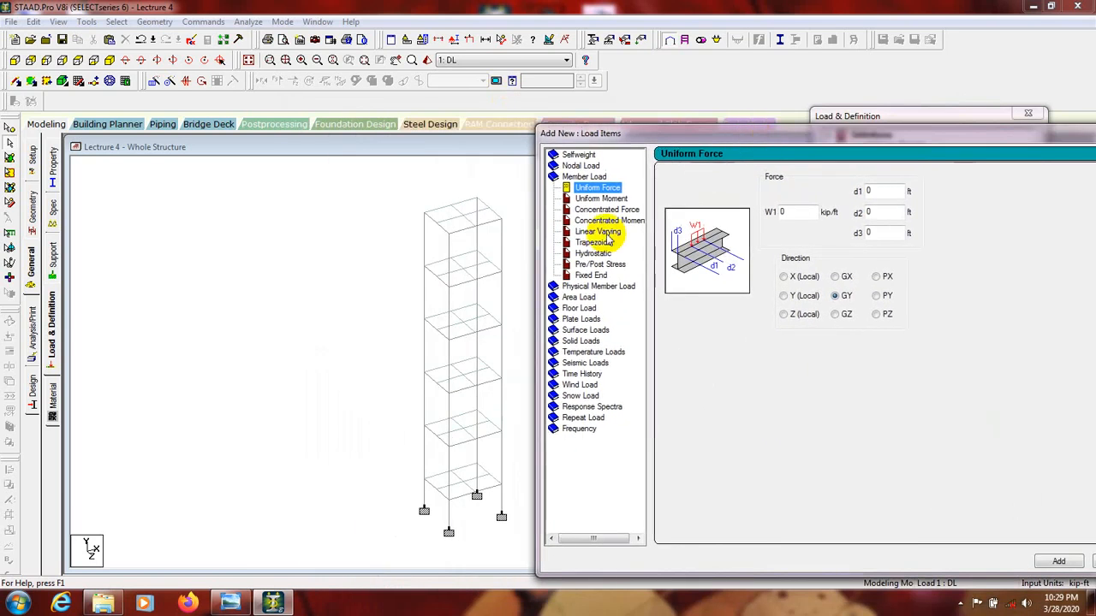
double_click(782, 212)
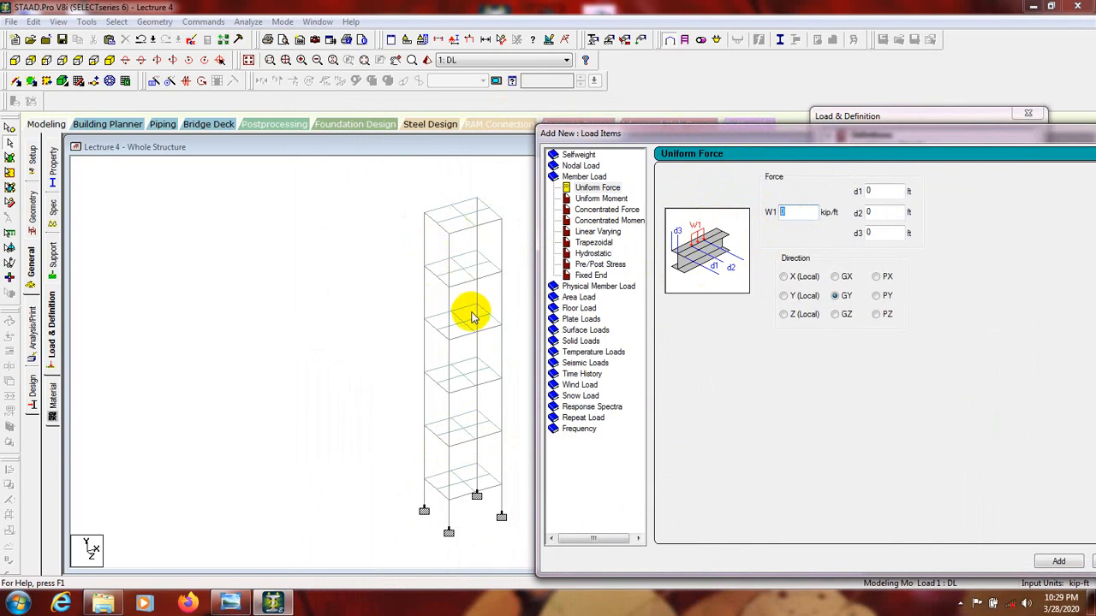
middle_click_drag(471, 312, 430, 311)
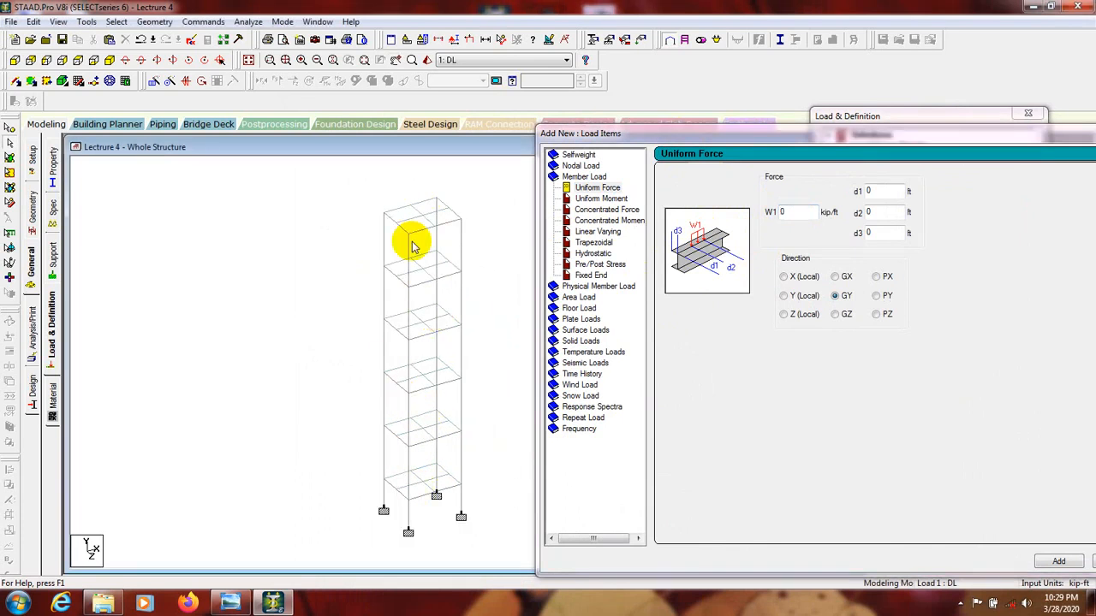
left_click(732, 368)
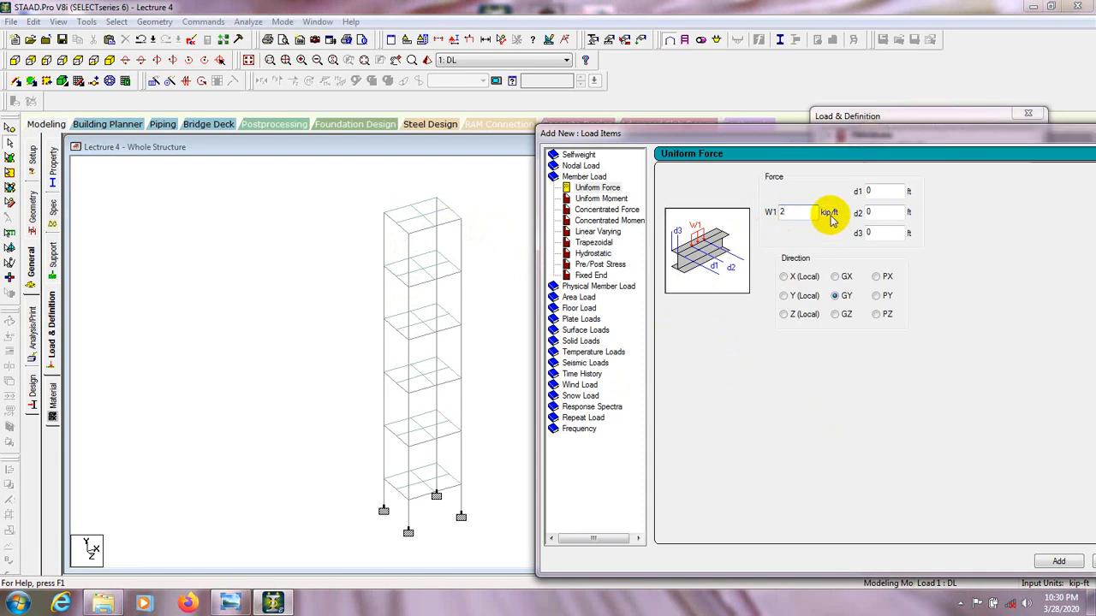
double_click(790, 212)
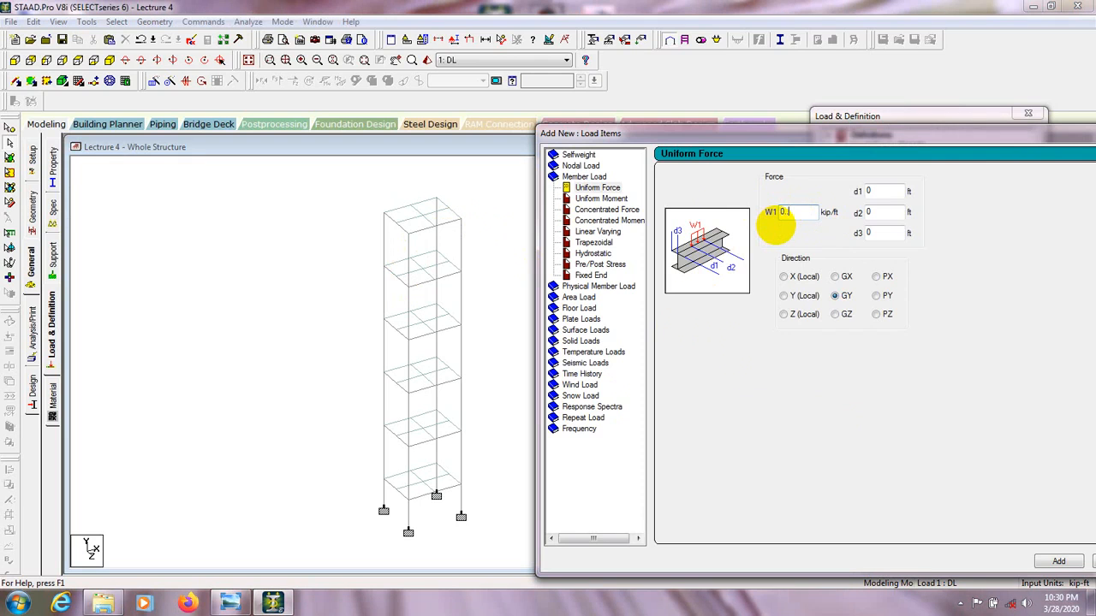
type(".24")
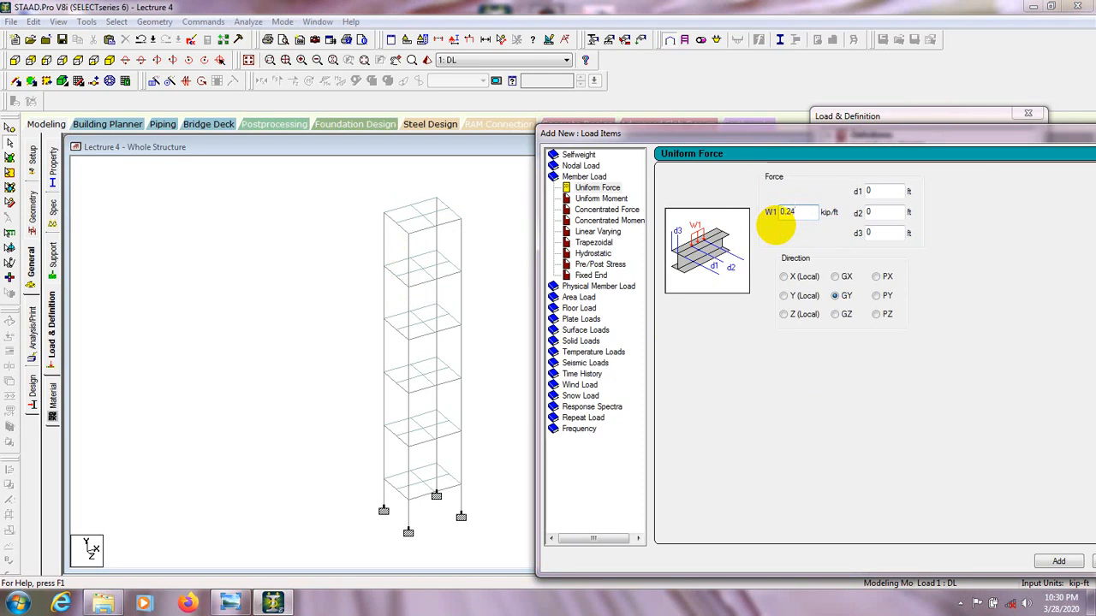
key("BackSpace")
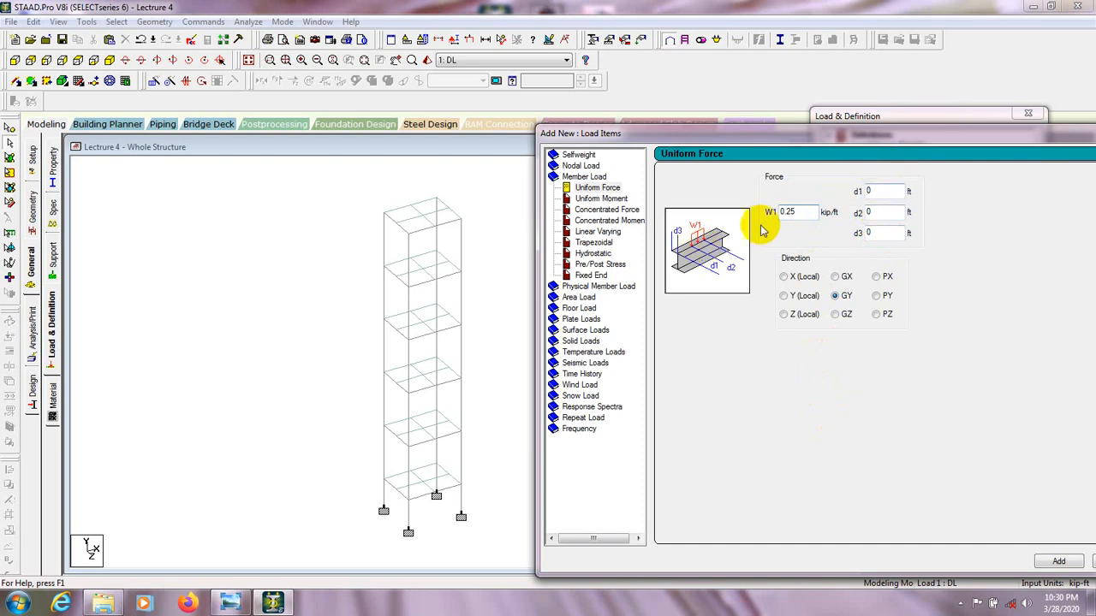
Keep d1, d2 and d3 at 0 ft with direction GY, and add the uniform force to the DL load case.
left_click(858, 190)
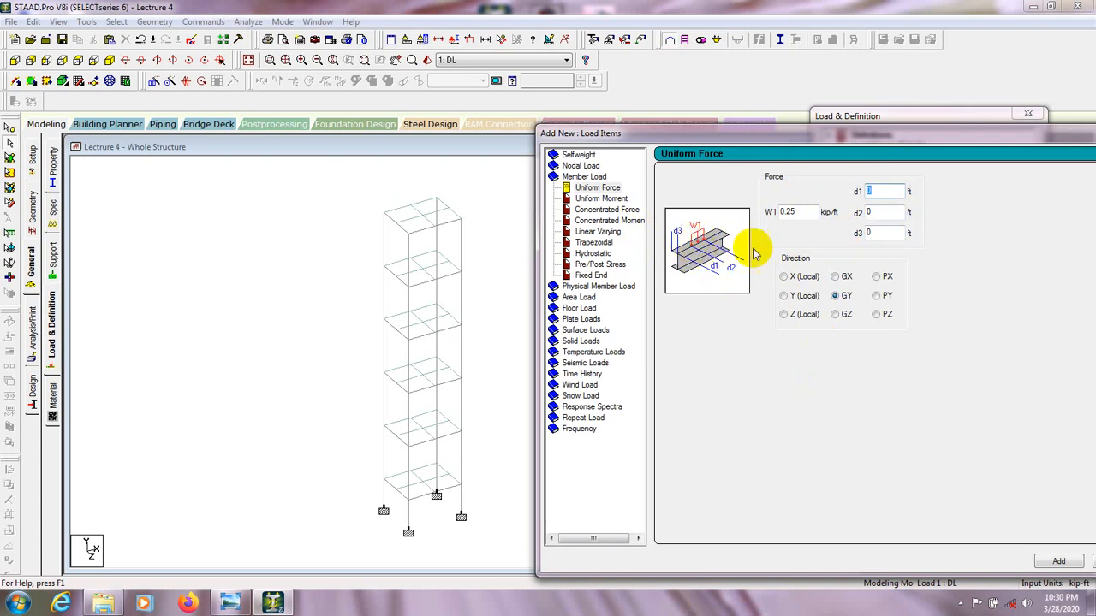
double_click(866, 211)
left_click(870, 213)
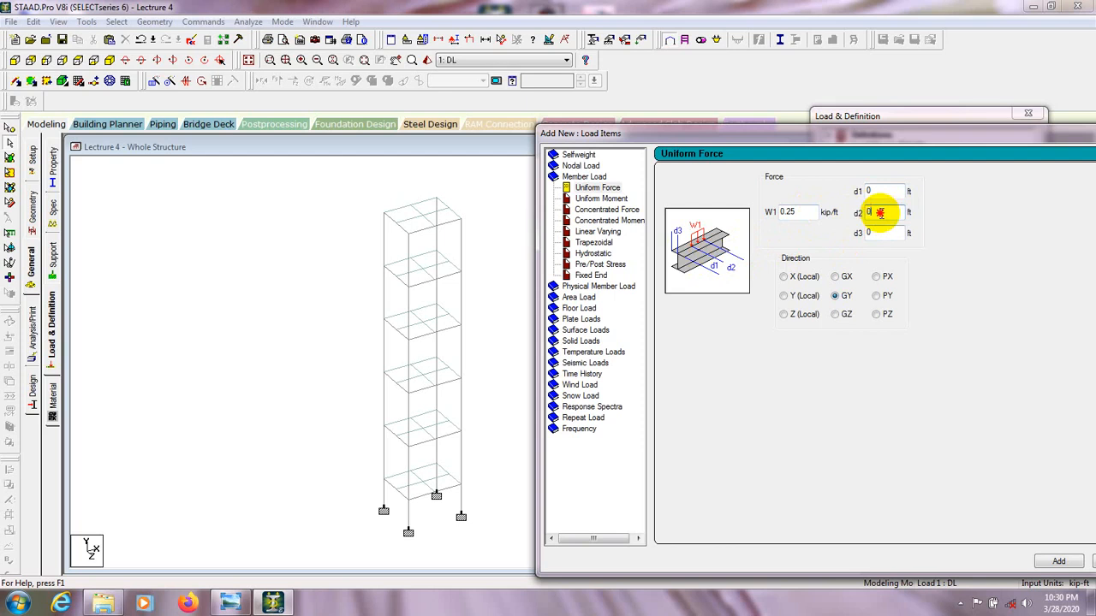
double_click(879, 233)
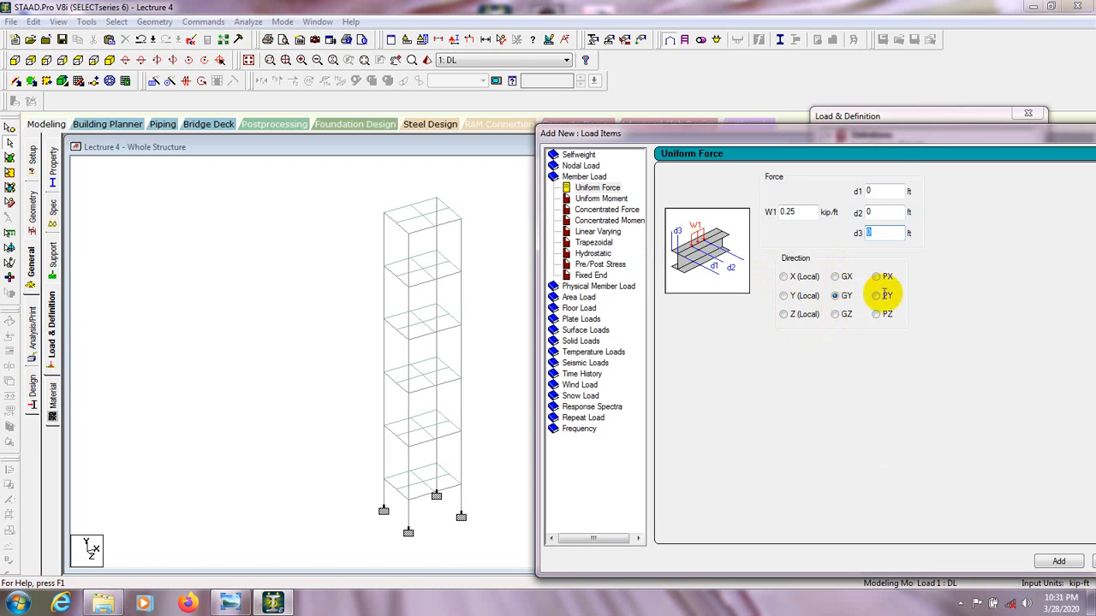
left_click_drag(900, 133, 789, 119)
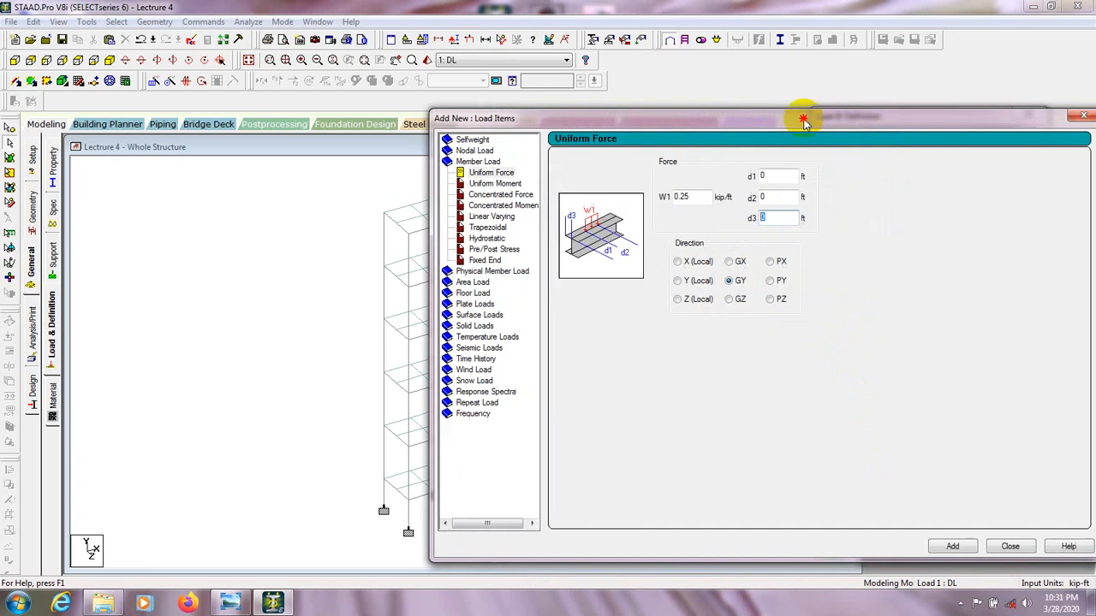
left_click(945, 549)
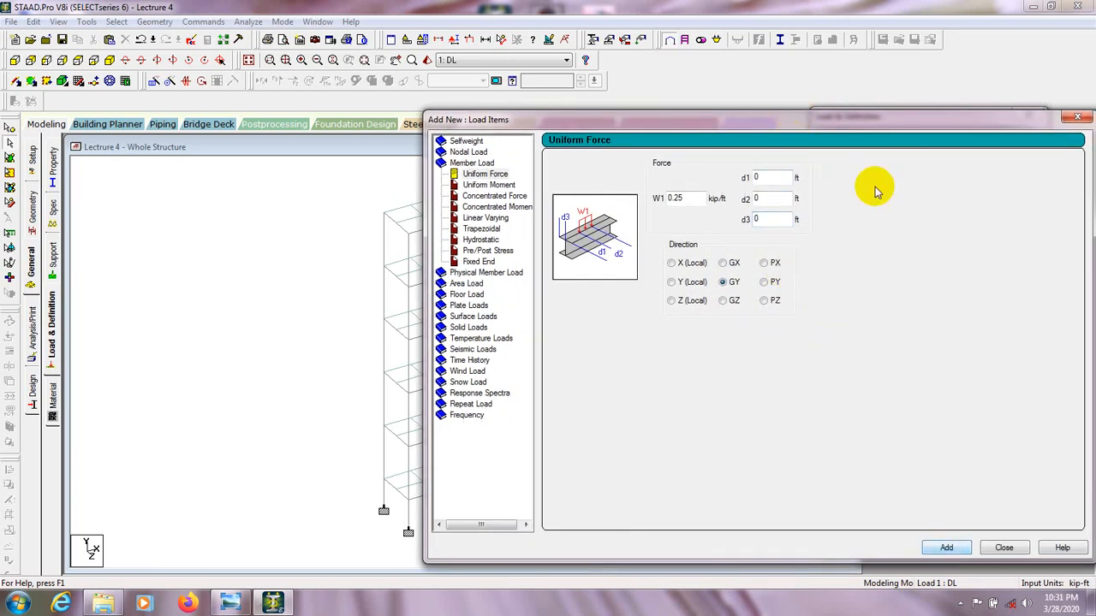
left_click_drag(874, 122, 598, 143)
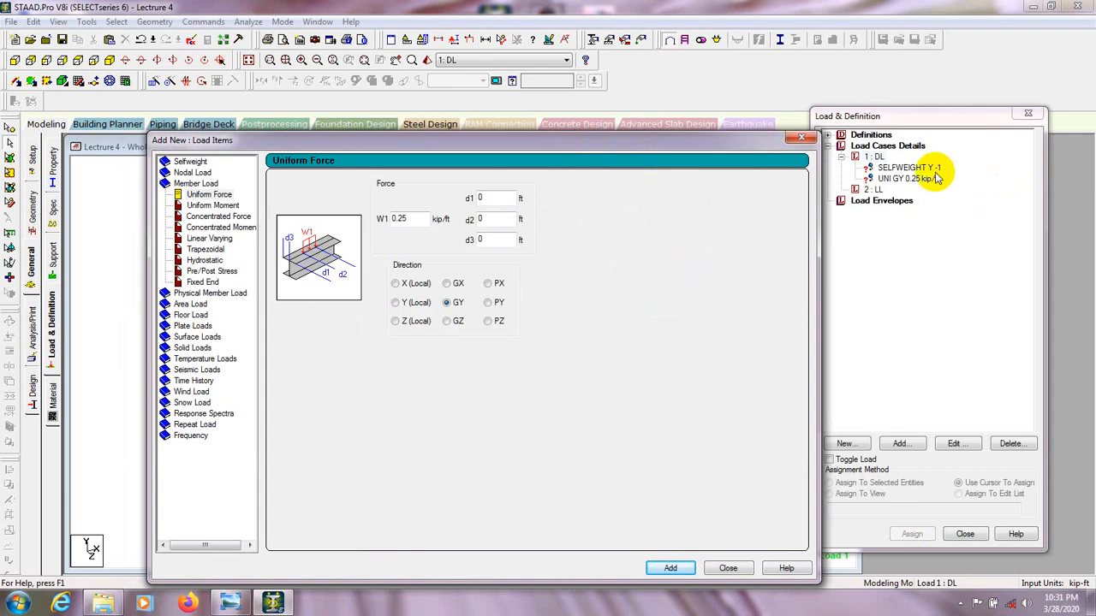
left_click_drag(665, 140, 846, 133)
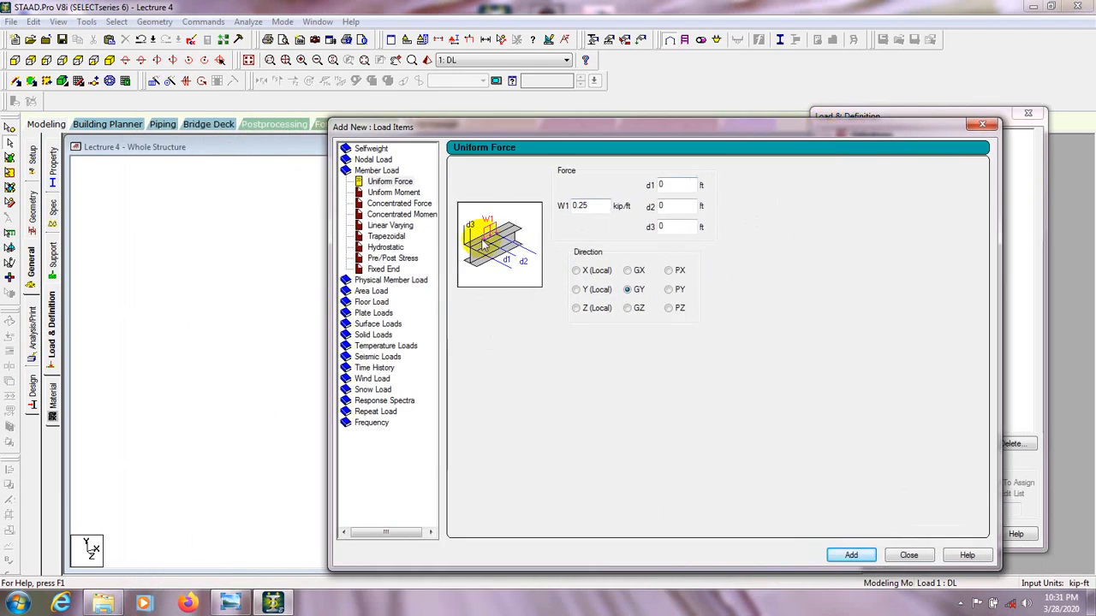
Examine the floor load pressure, direction and range settings, and close the load items without adding a floor load.
left_click_drag(482, 125, 494, 127)
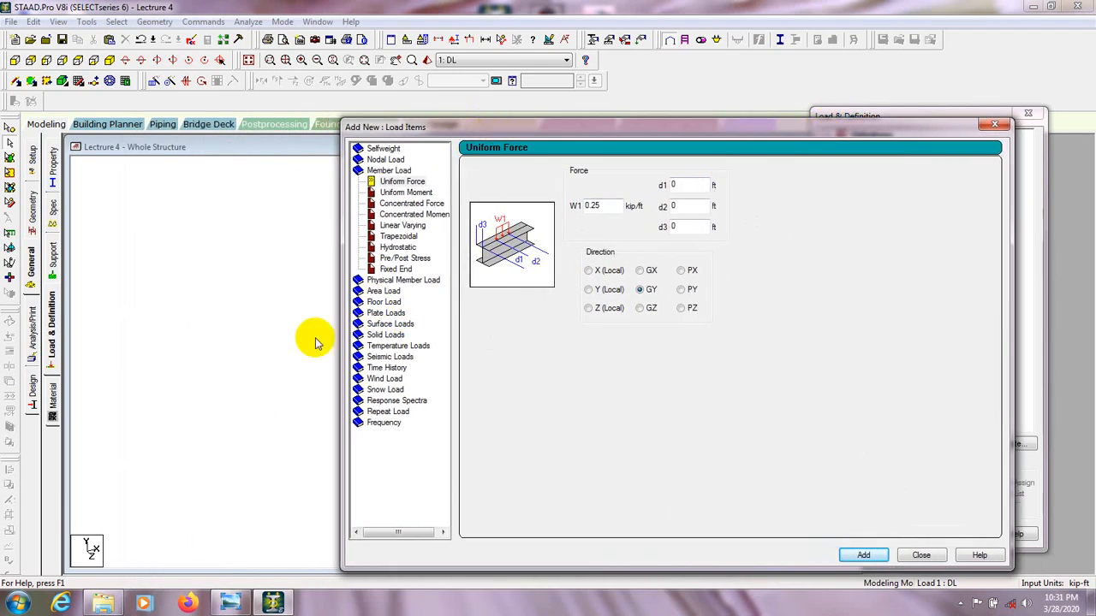
left_click(381, 303)
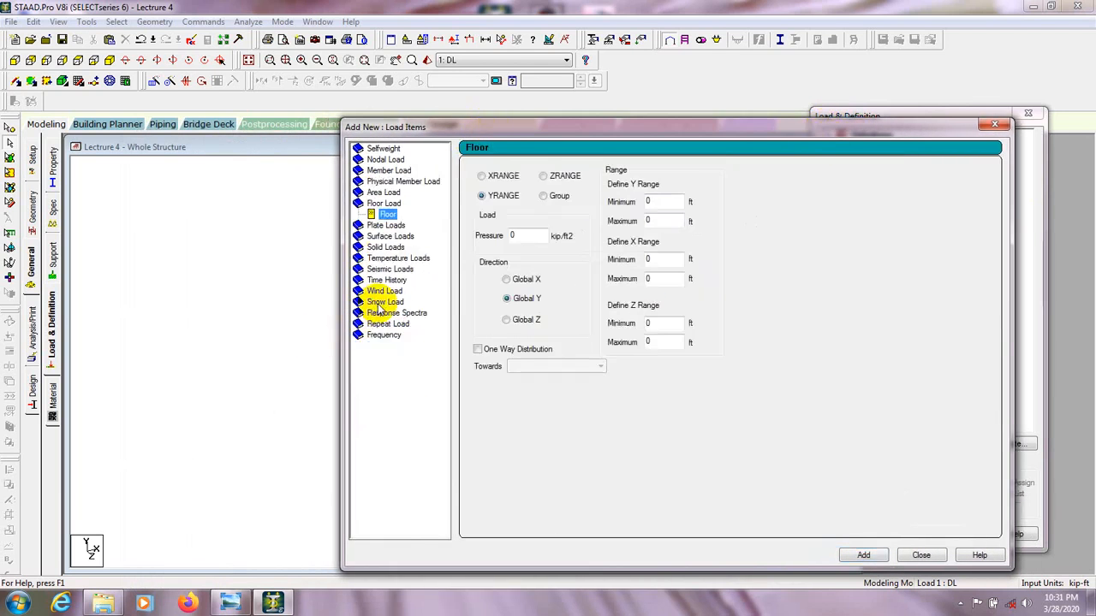
left_click_drag(543, 129, 551, 130)
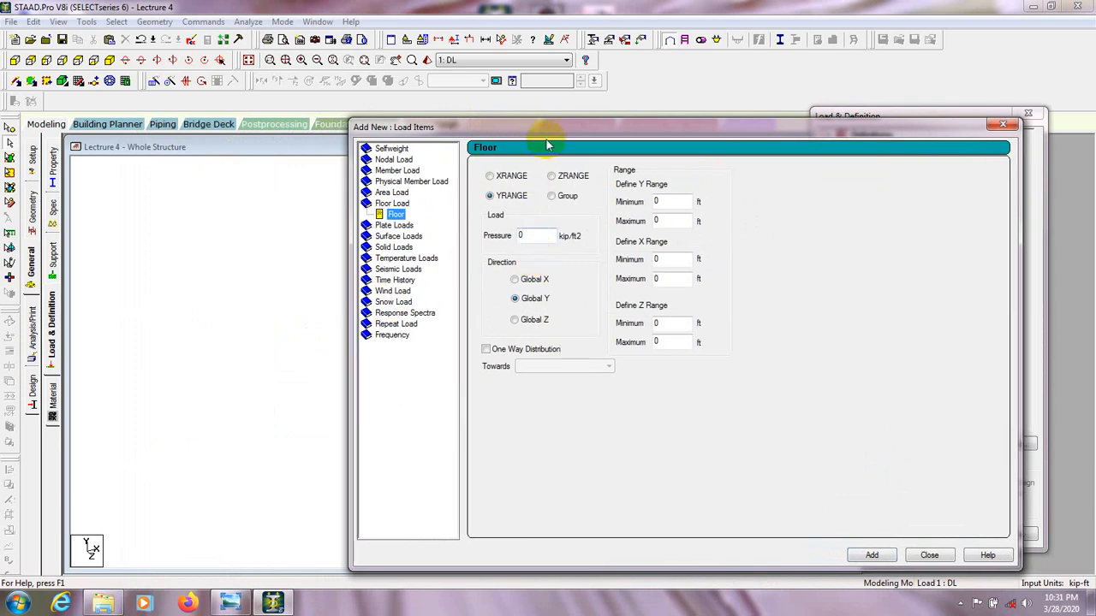
left_click_drag(564, 132, 498, 138)
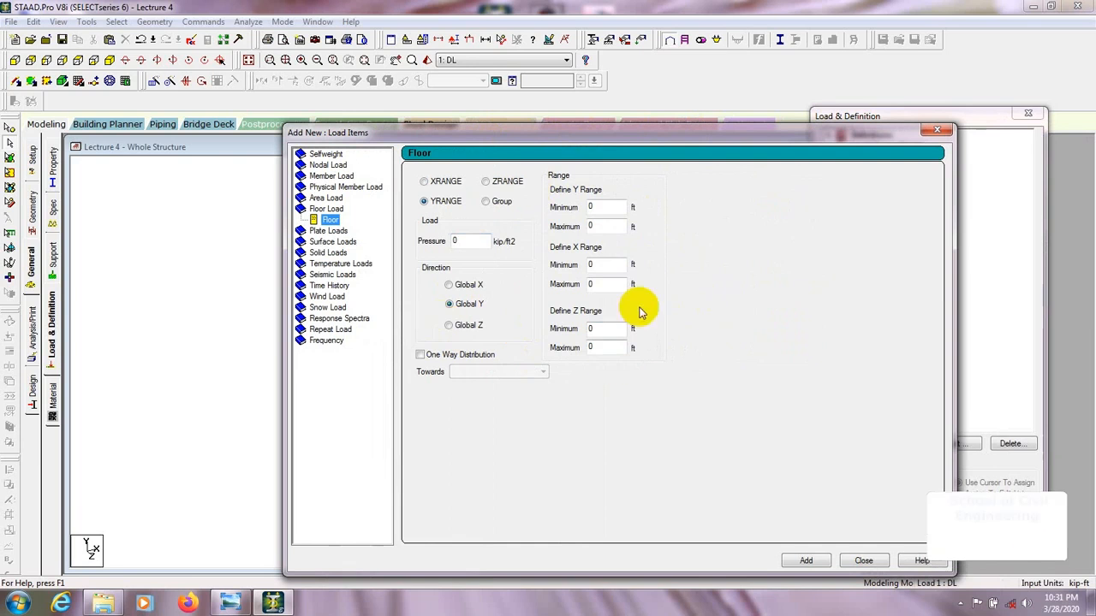
mouse_move(604, 137)
left_mouse_down()
mouse_move(618, 137)
mouse_move(589, 130)
left_mouse_up()
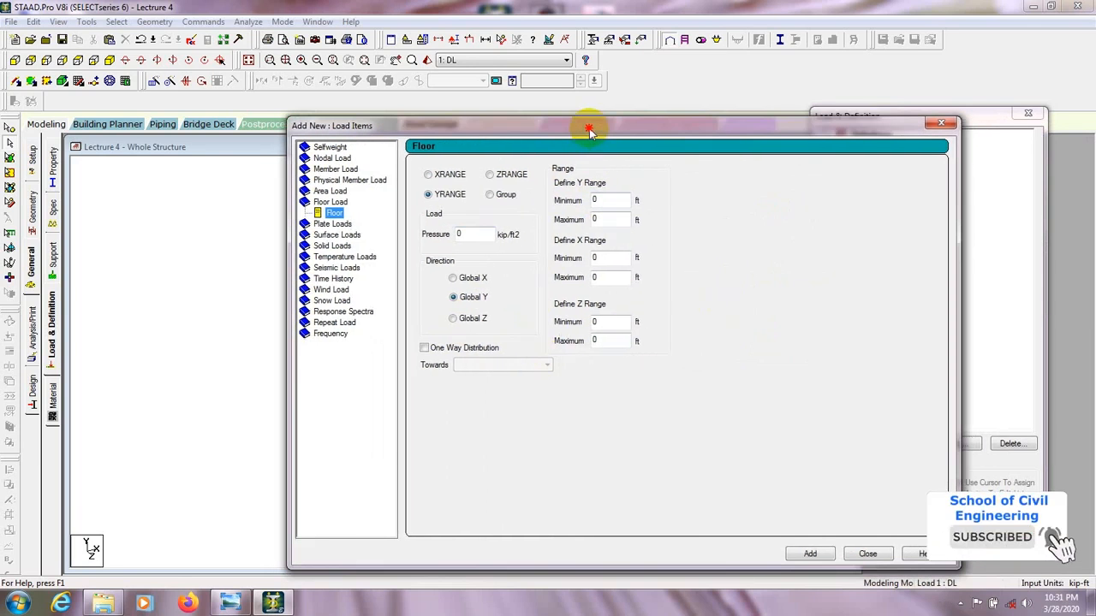
left_click(867, 554)
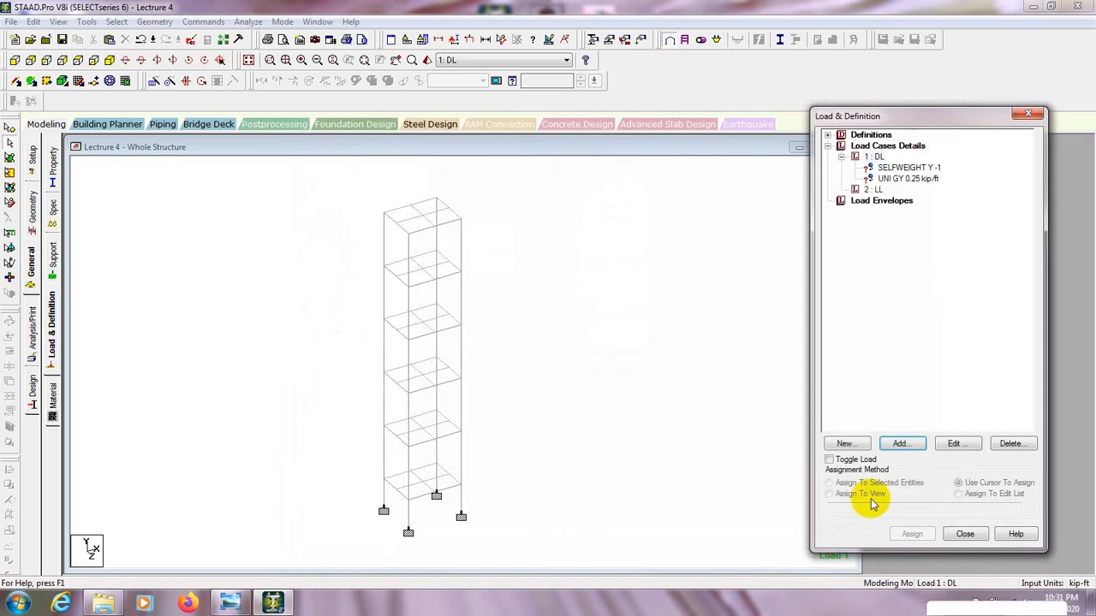
left_click(873, 189)
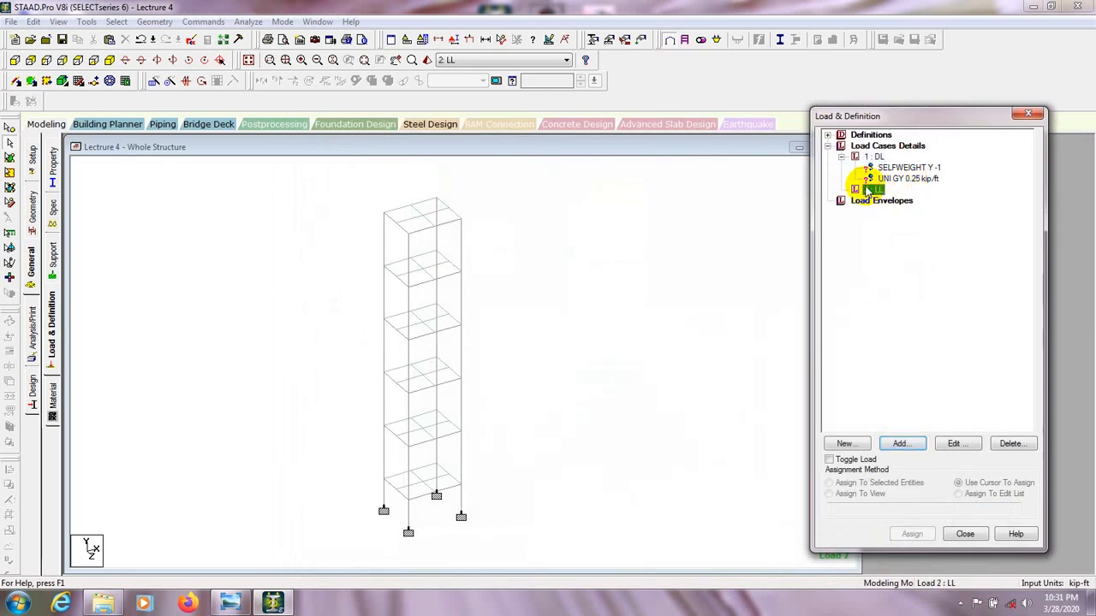
left_click(898, 444)
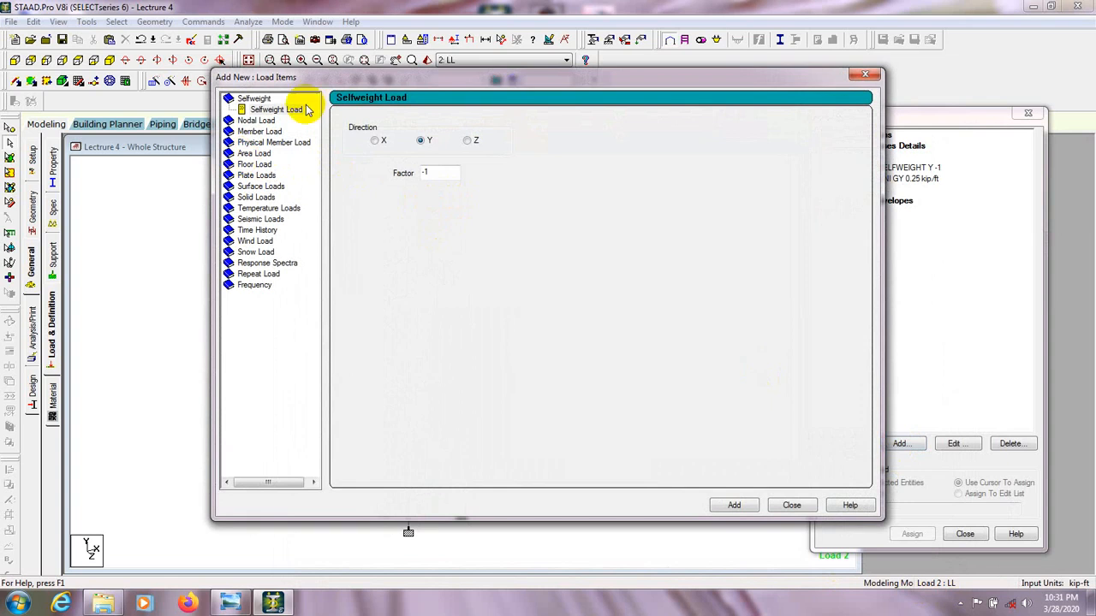
left_click_drag(343, 75, 362, 79)
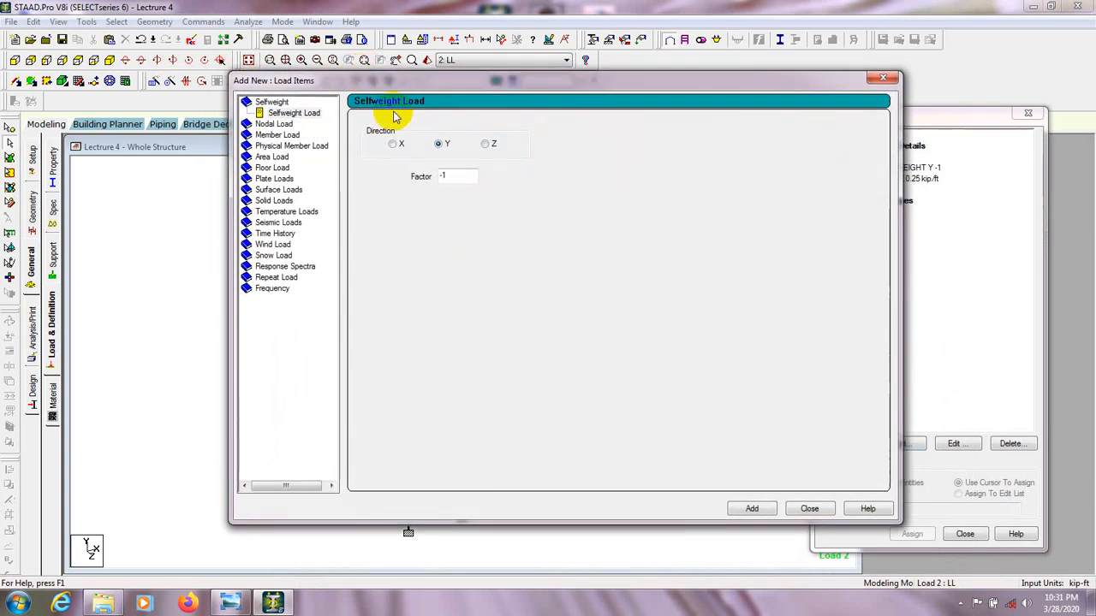
left_click_drag(449, 81, 556, 108)
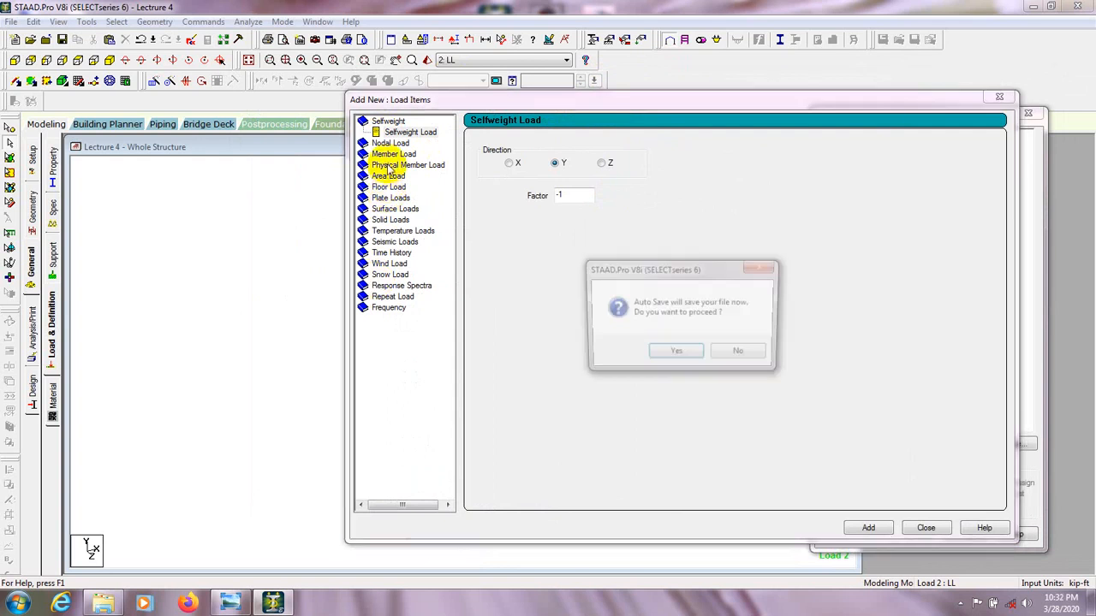
Save the modified structure through auto save and close the load items without adding an LL load.
left_click(665, 355)
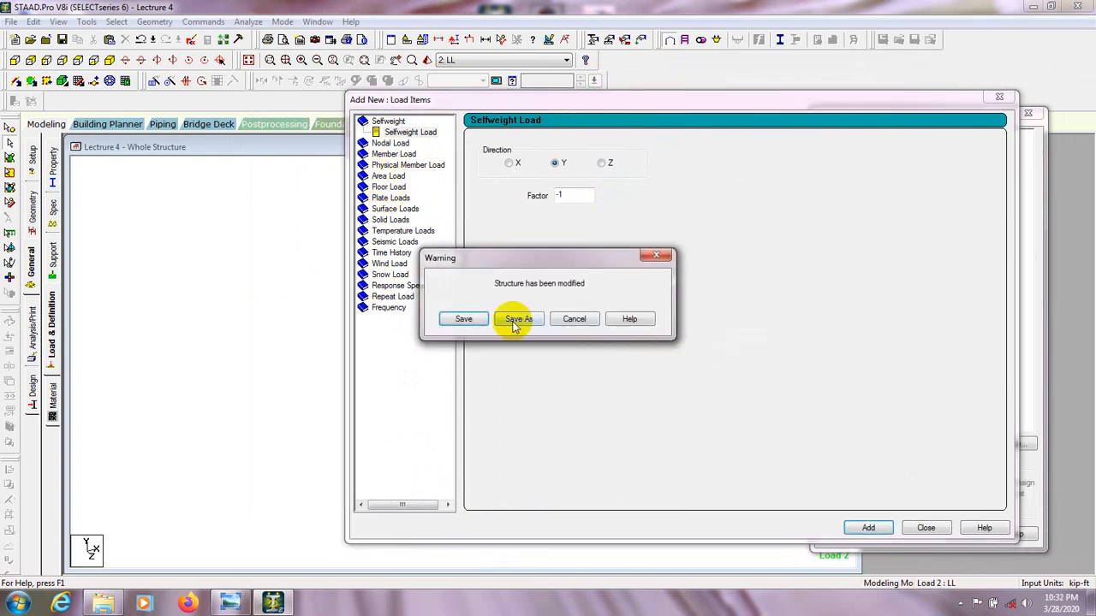
left_click(466, 318)
left_click_drag(716, 105, 655, 106)
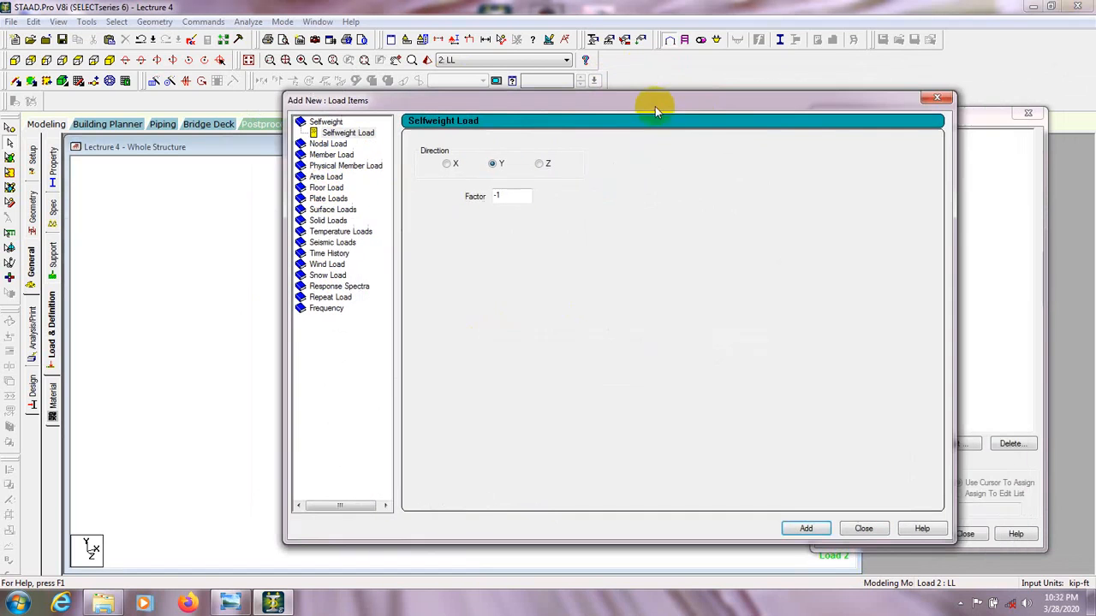
left_click(931, 97)
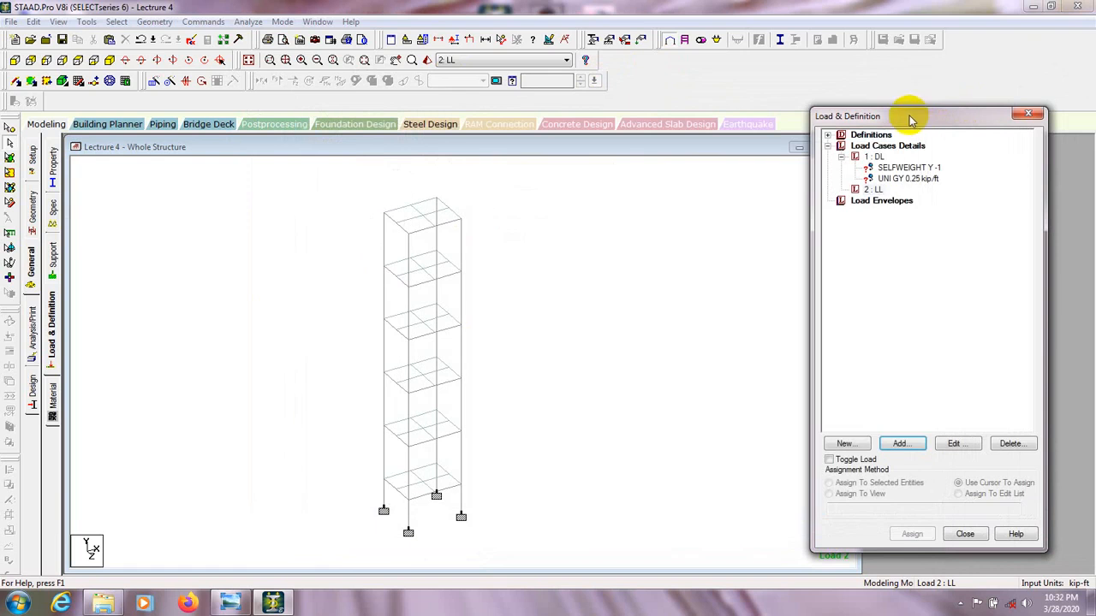
left_click(873, 189)
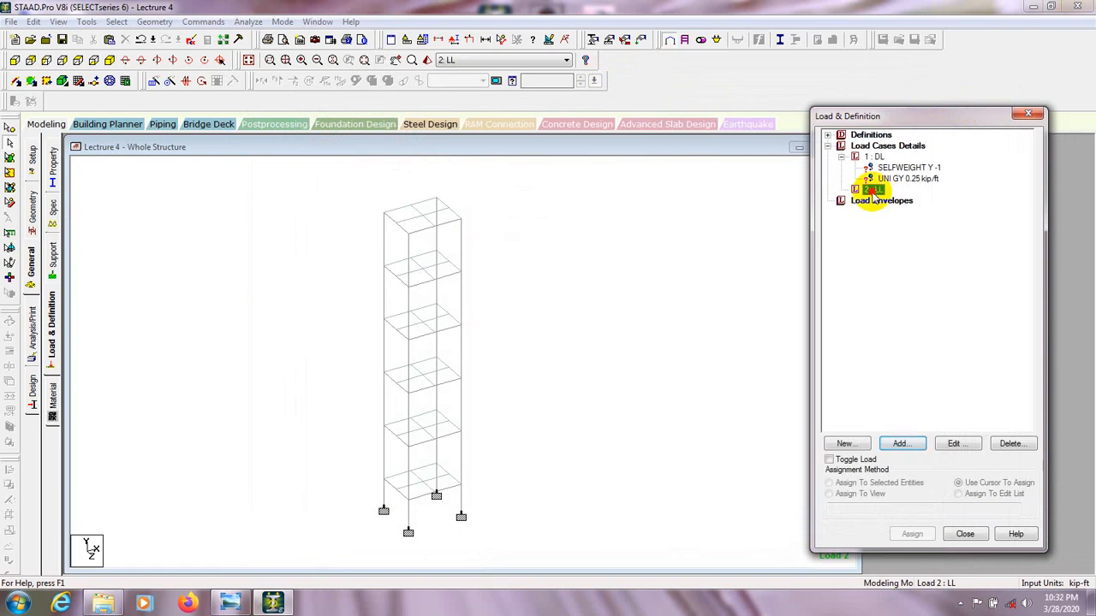
left_click(1011, 444)
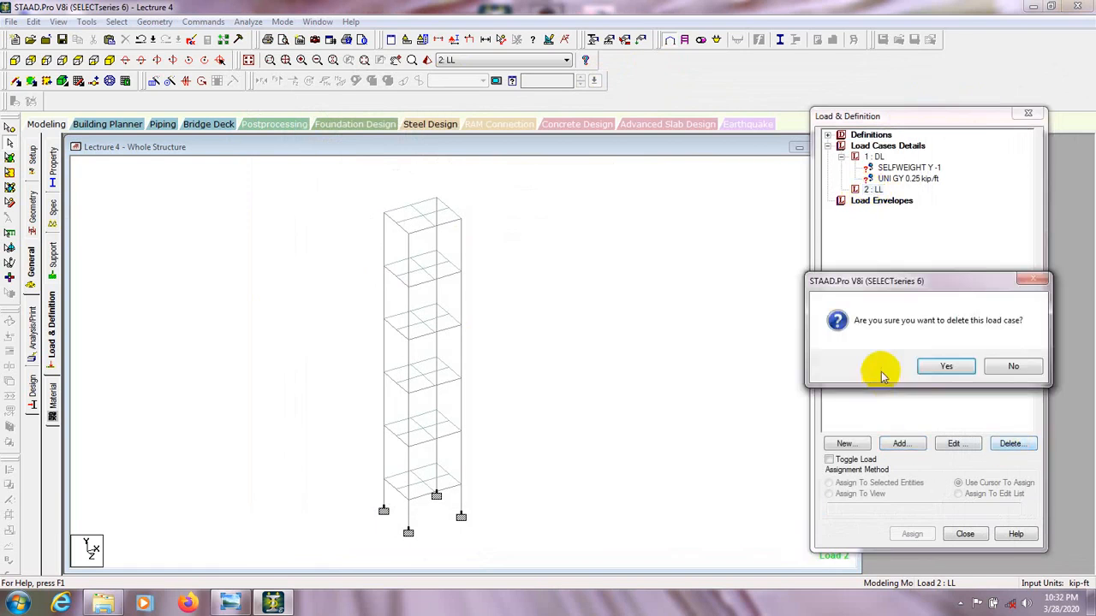
left_click(1010, 366)
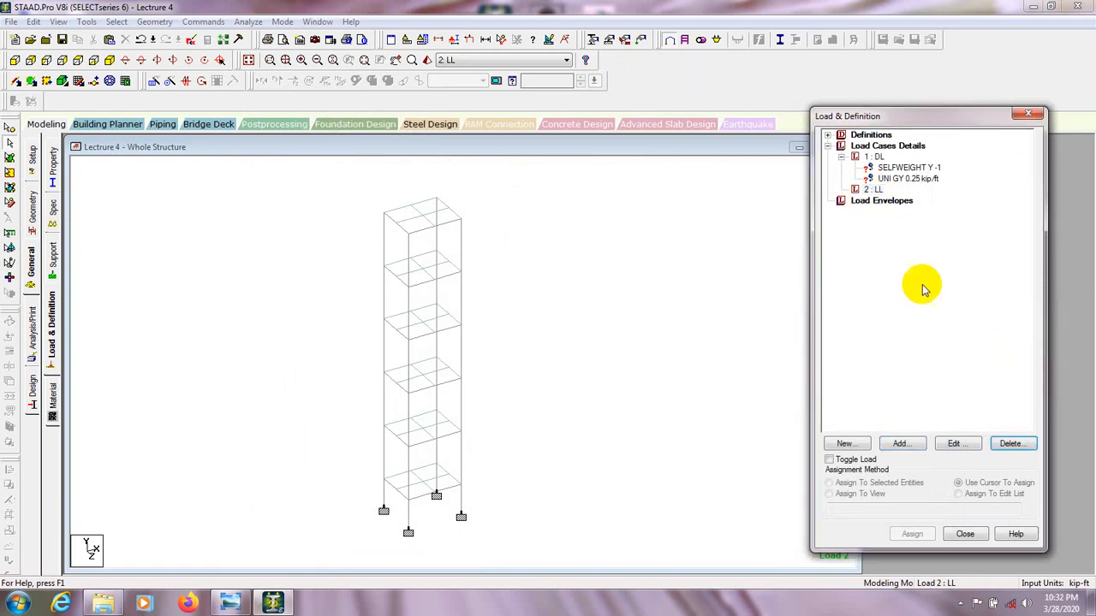
Select all beams of the frame and assign the DL selfweight load to the selected members.
left_click(905, 168)
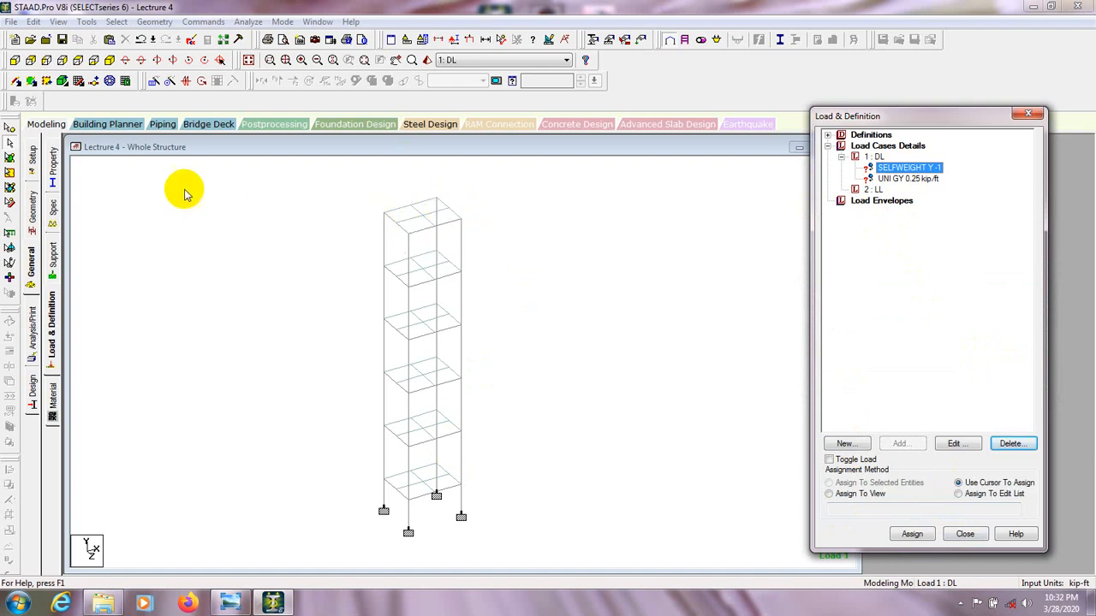
left_click(9, 146)
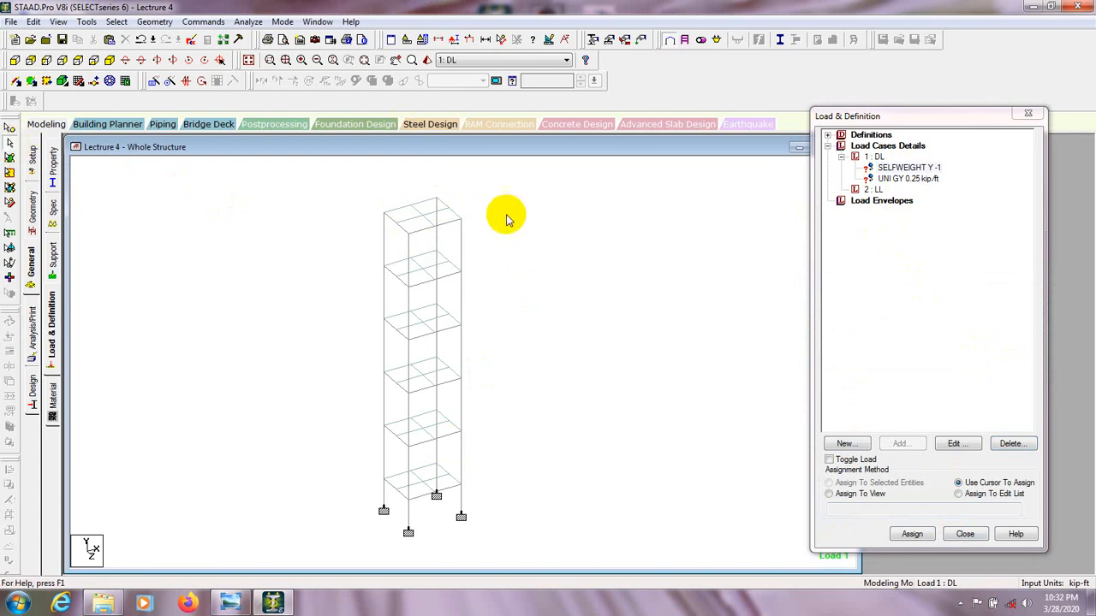
left_click_drag(309, 503, 289, 565)
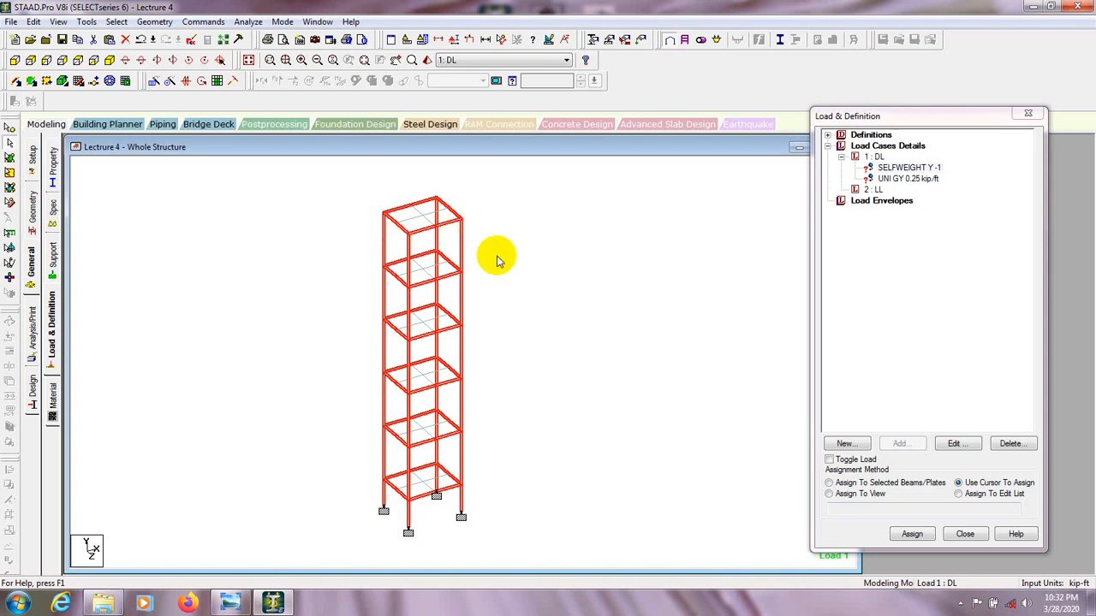
left_click(909, 168)
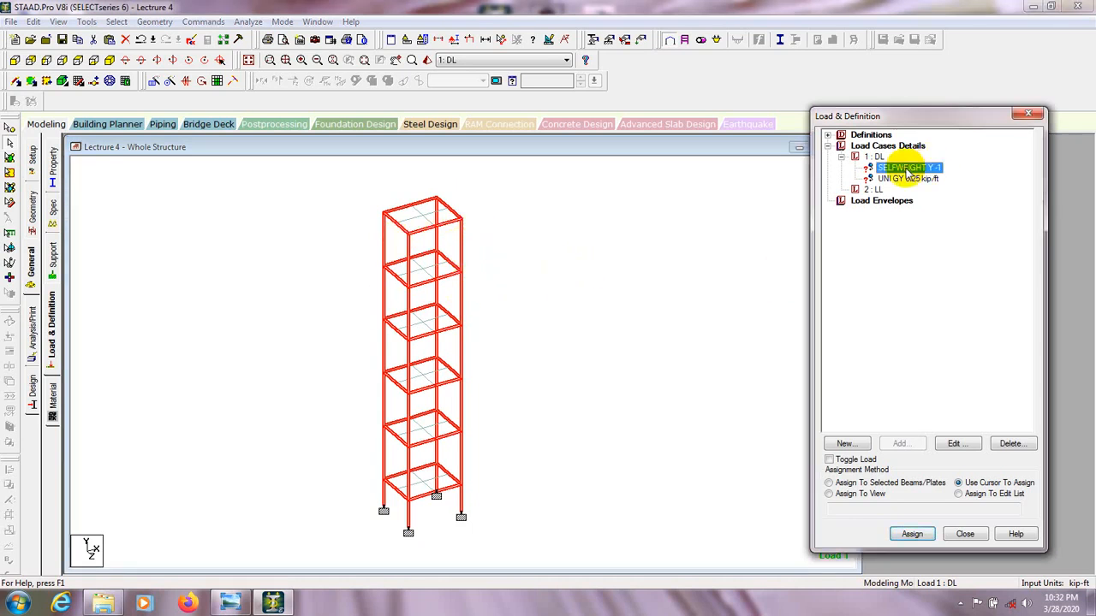
left_click(843, 484)
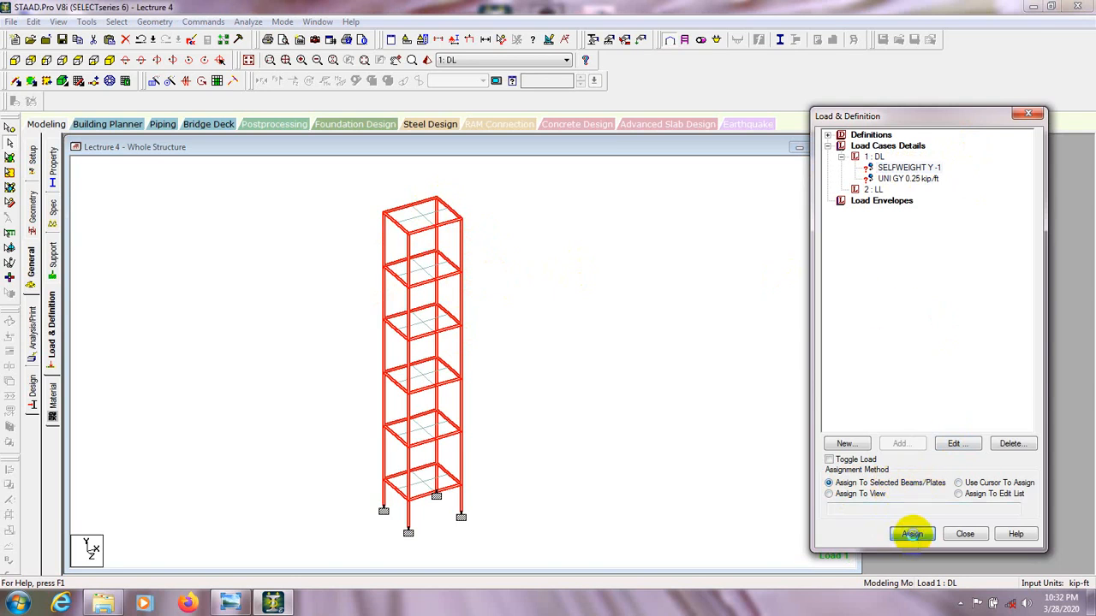
left_click(911, 534)
left_click(912, 365)
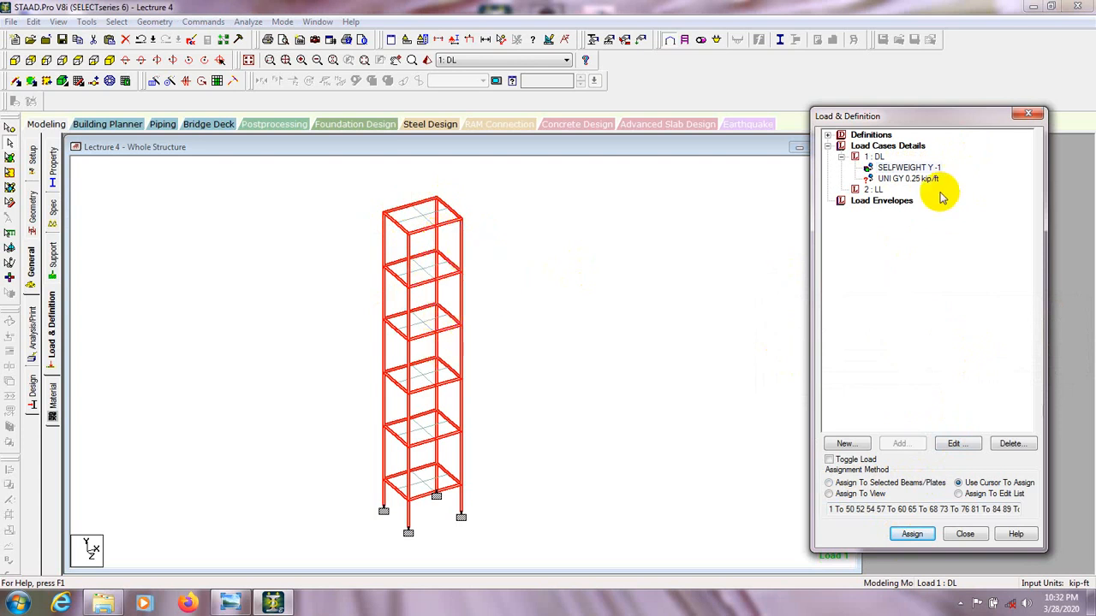
Choose the DL uniform load UNI GY 0.25 kip/ft and clear the current beam selection in the model.
left_click(894, 179)
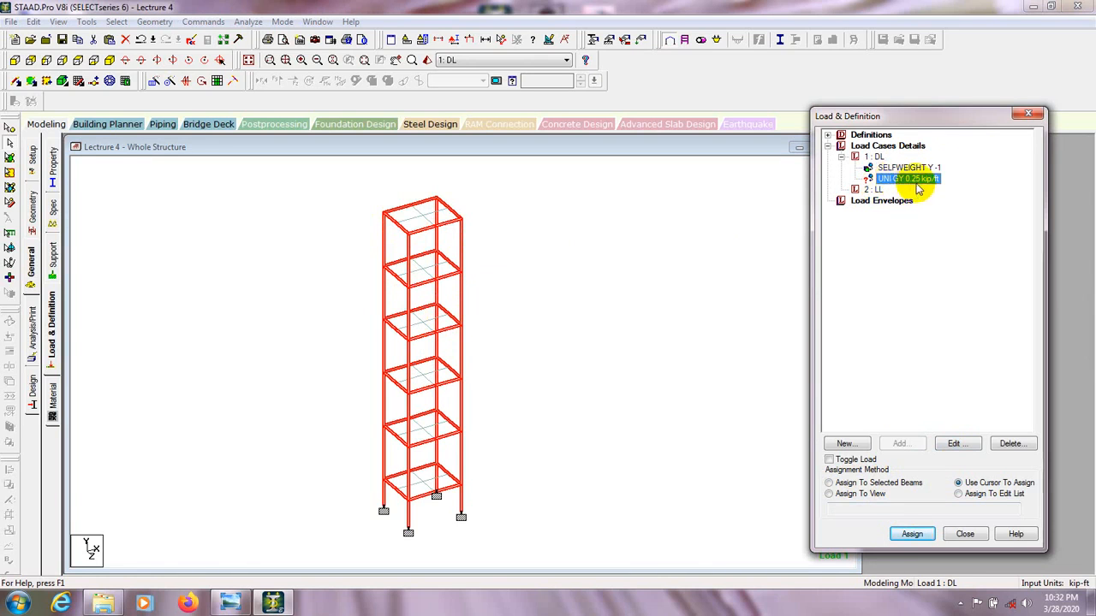
left_click(901, 276)
left_click(910, 176)
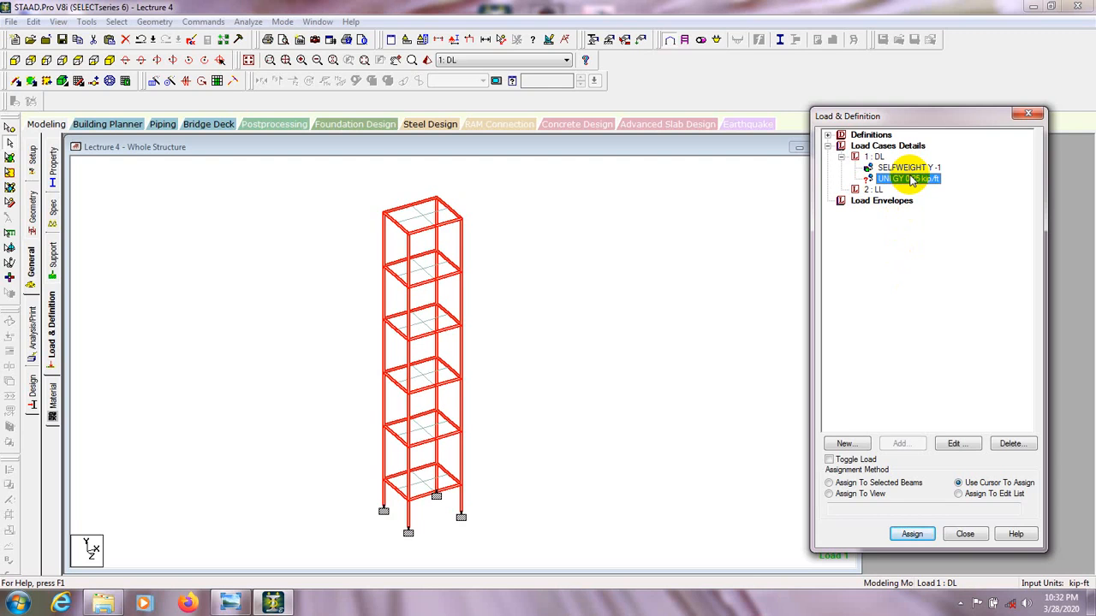
left_click(580, 282)
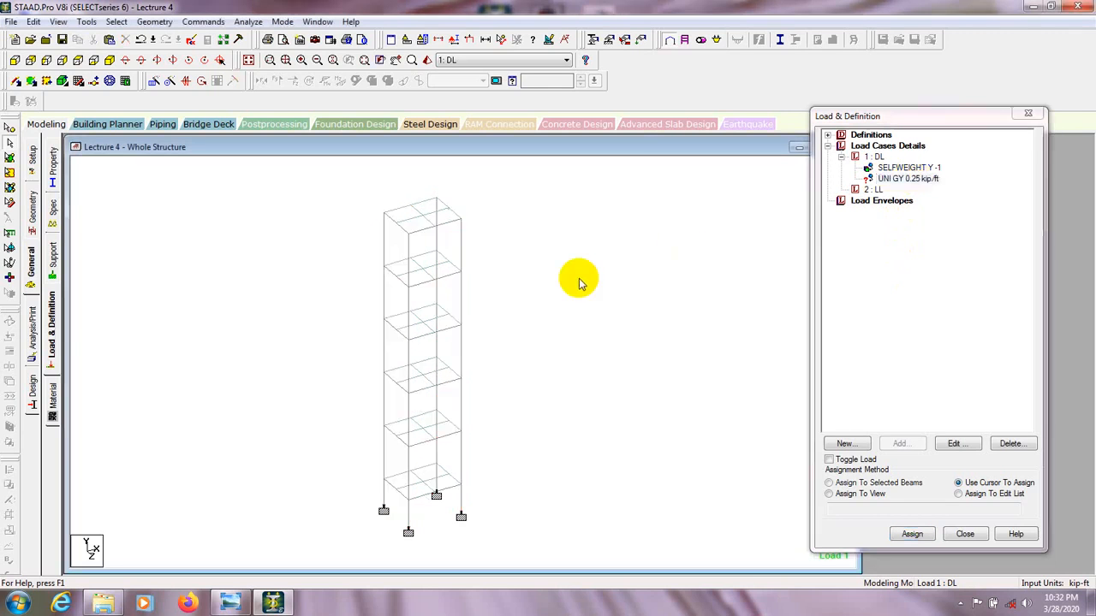
left_click(895, 180)
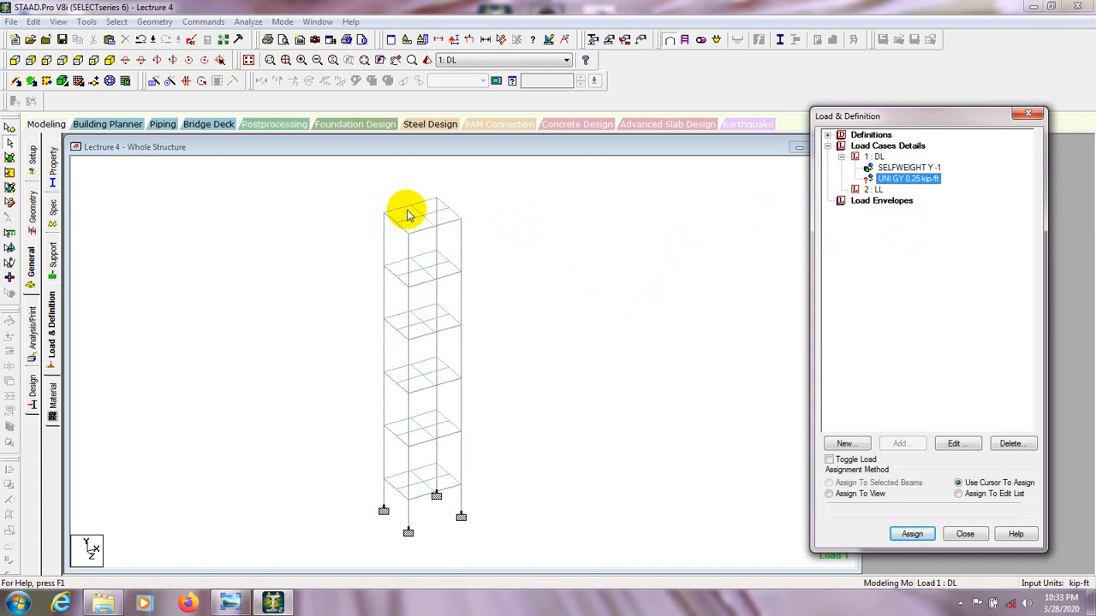
left_click(402, 208)
left_click(427, 203)
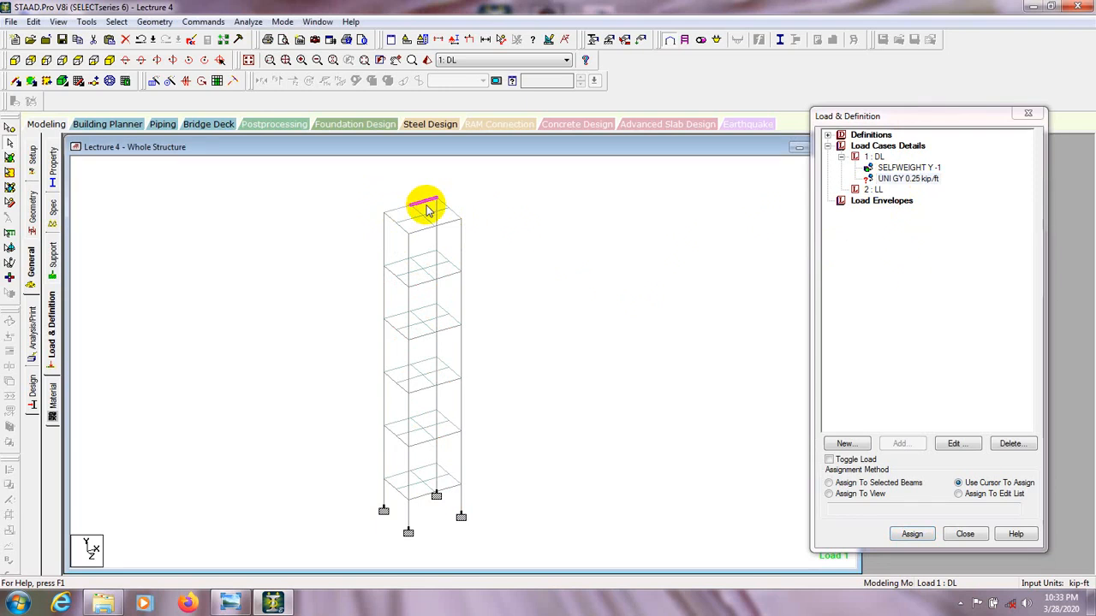
left_click(450, 211)
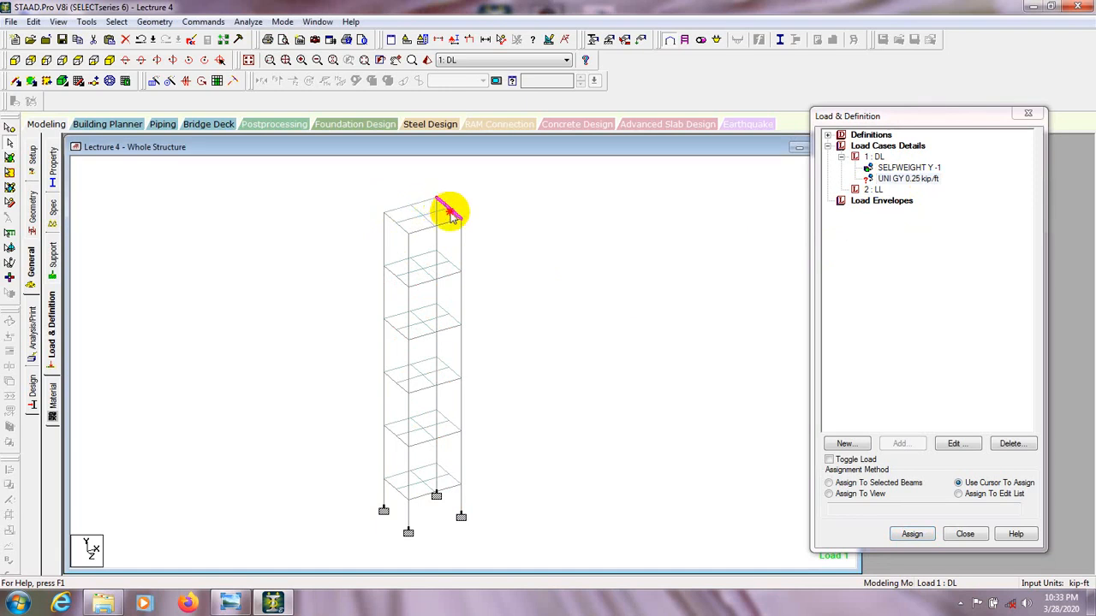
left_click(325, 211)
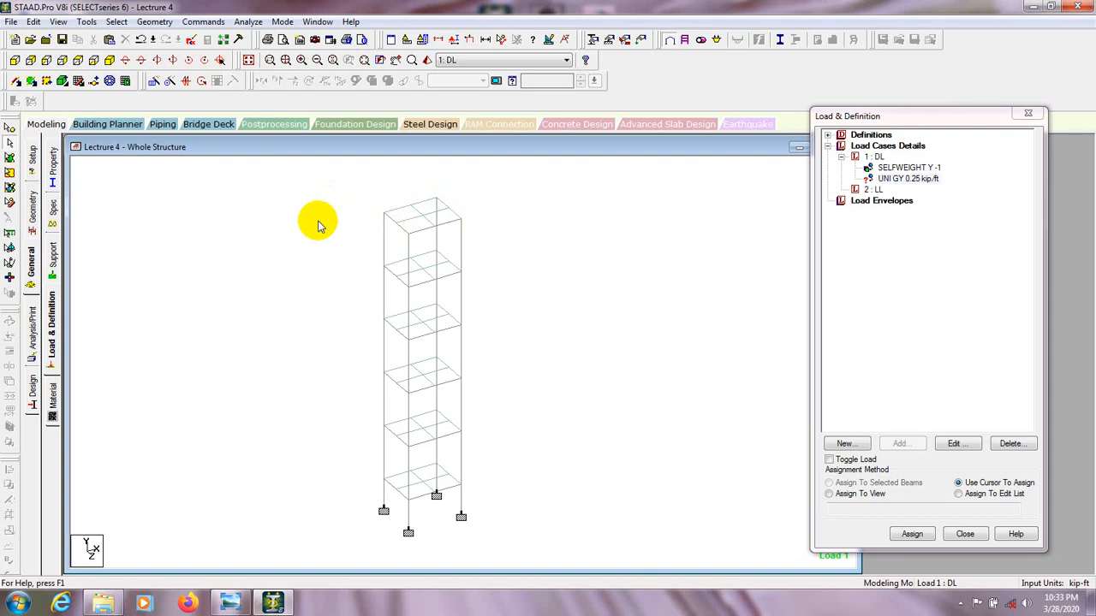
Select the horizontal floor beams on every storey by picking all beams parallel to X and Z.
left_click(118, 21)
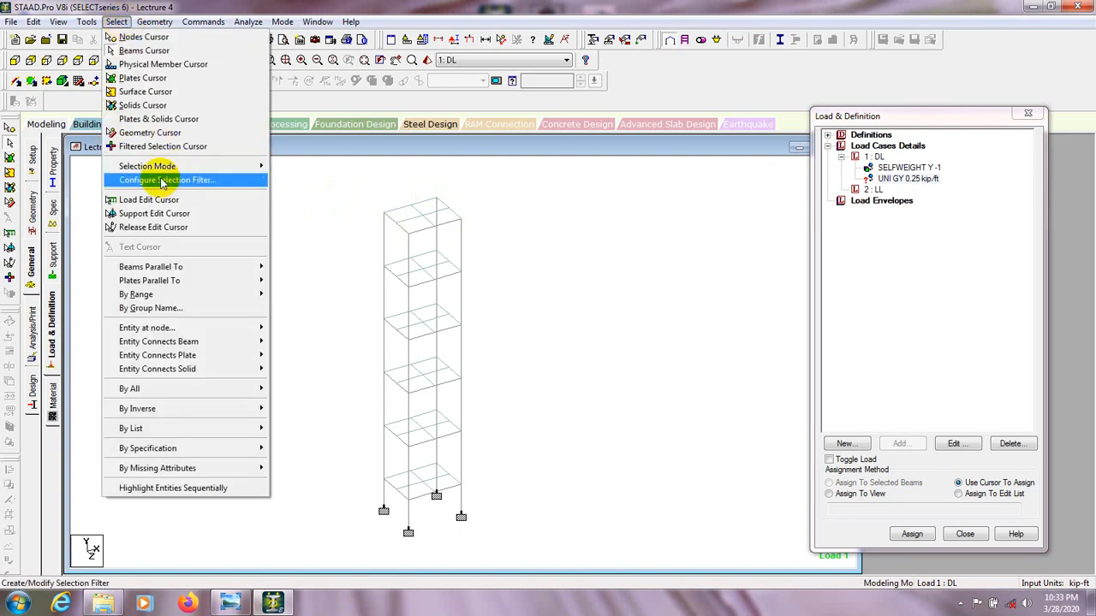
mouse_move(178, 268)
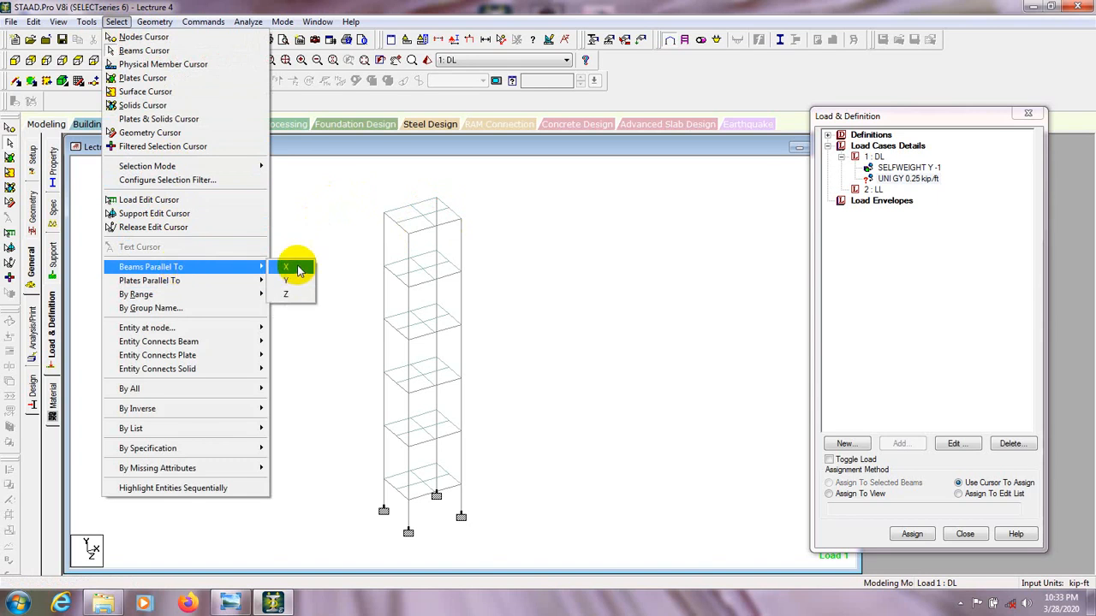
left_click(299, 271)
left_click(117, 22)
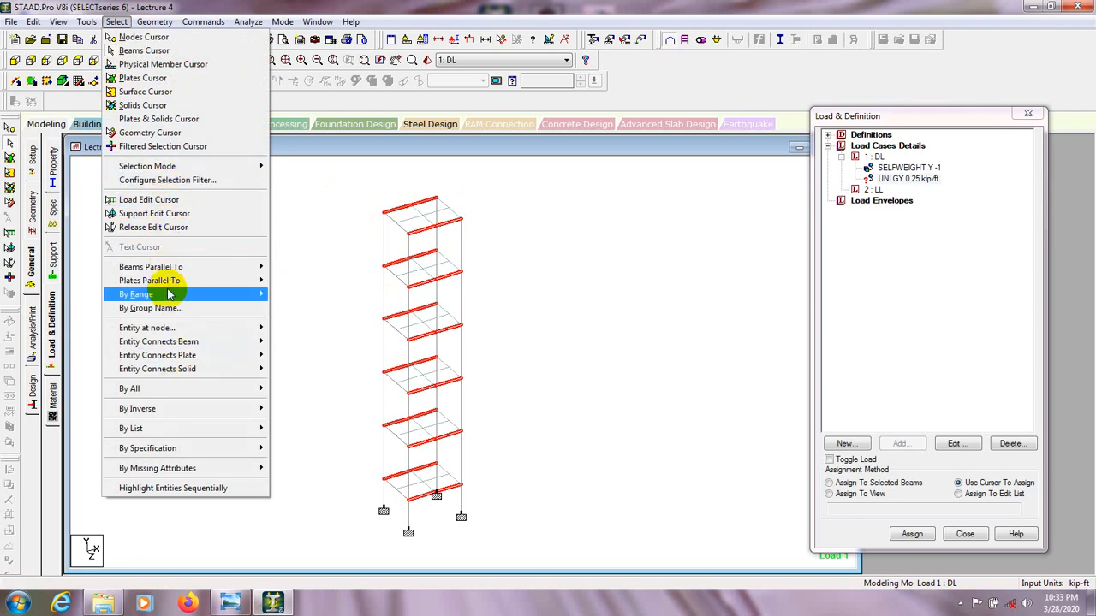
mouse_move(166, 267)
left_click(289, 294)
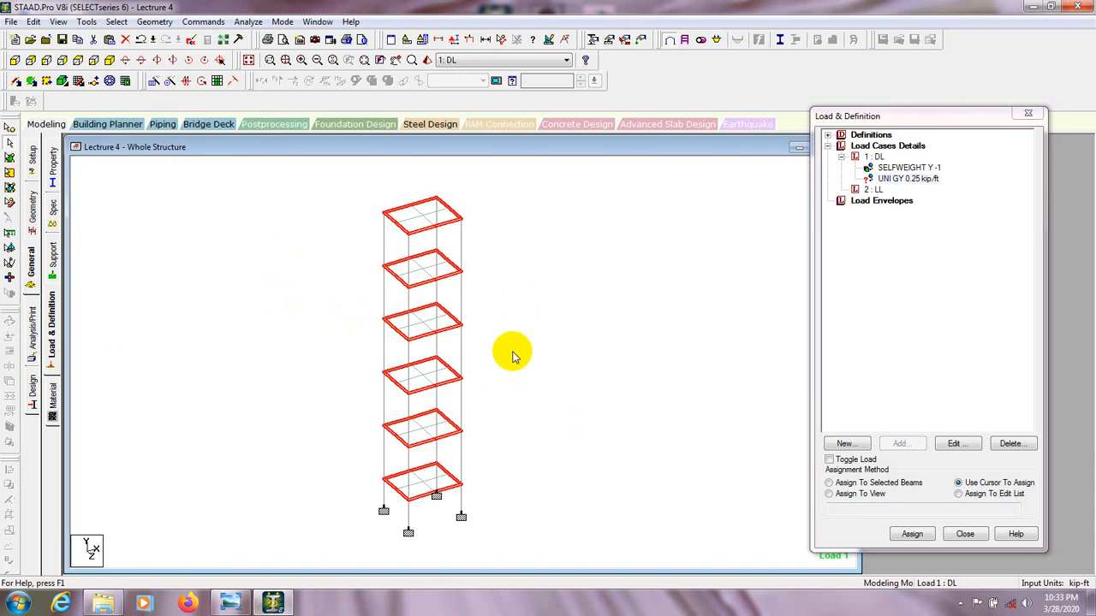
Assign the UNI GY 0.25 kip/ft dead load to the selected floor beams and clear the selection.
left_click(907, 179)
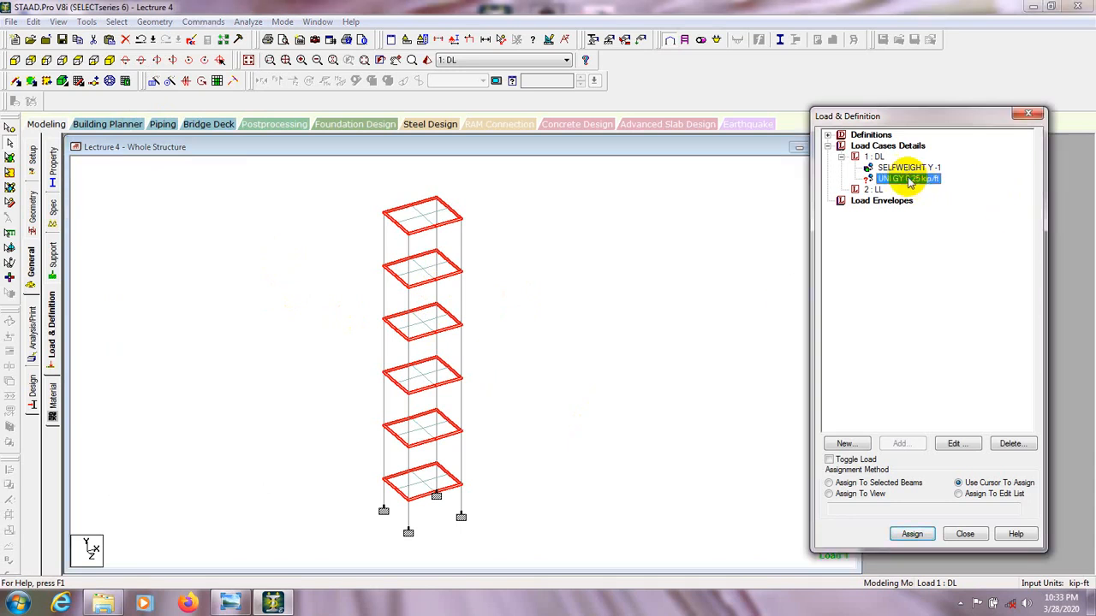
left_click(828, 482)
left_click(912, 534)
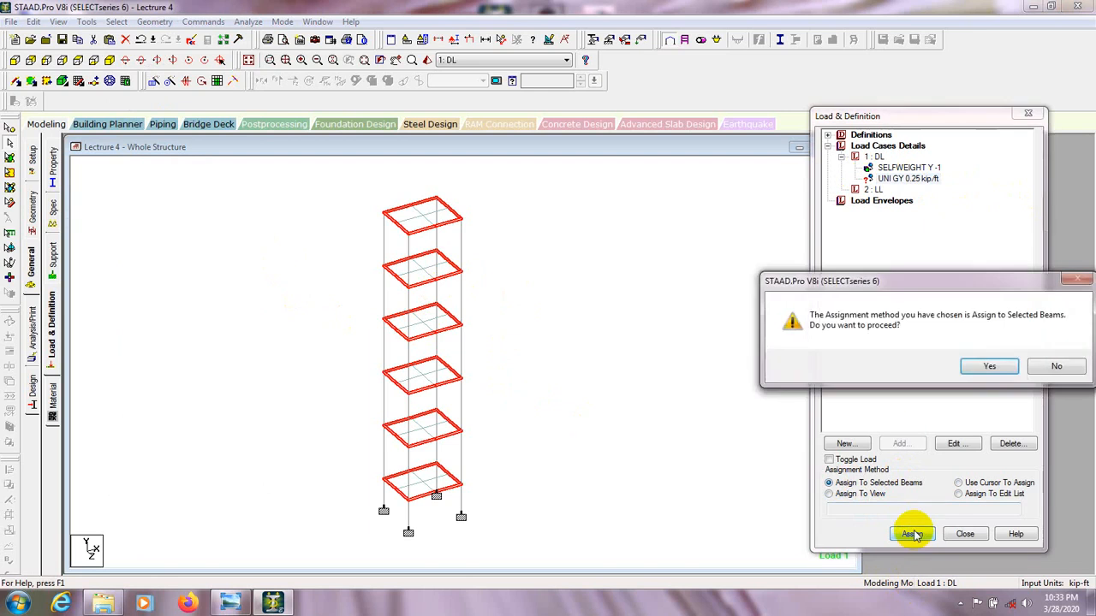
left_click(985, 367)
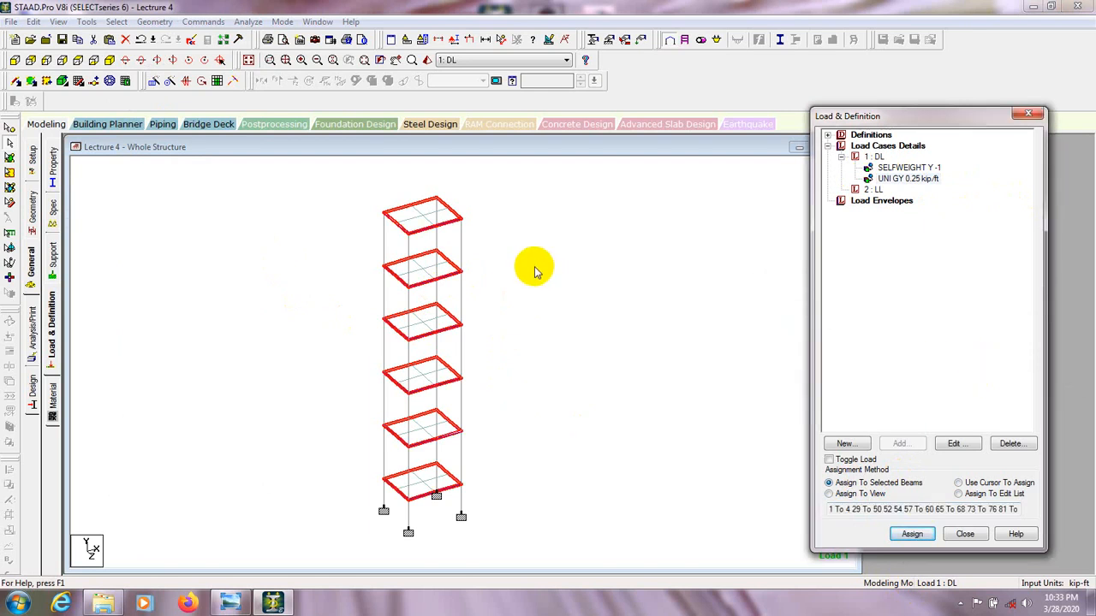
left_click(505, 245)
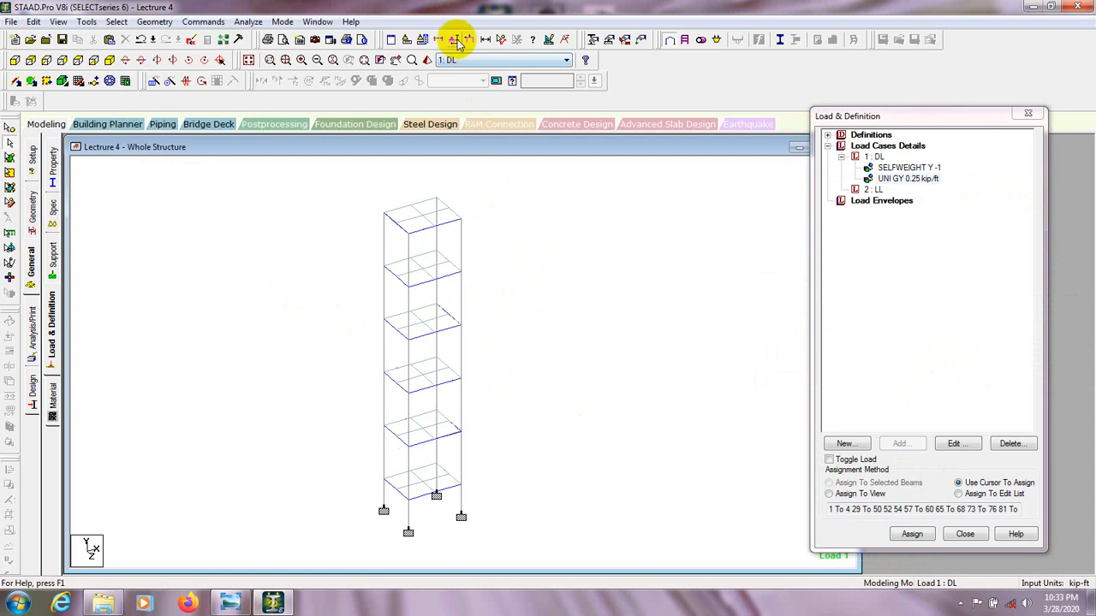
Display the load case 1 DL loads on the frame and examine the uniform member loads up close.
left_click(470, 43)
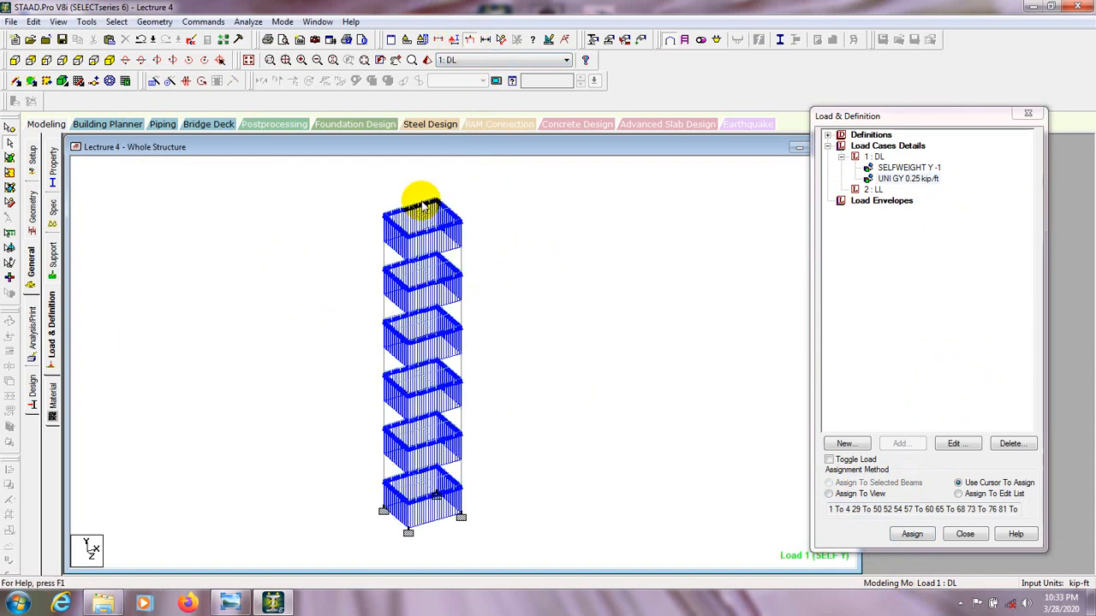
scroll(403, 237, "up", 1)
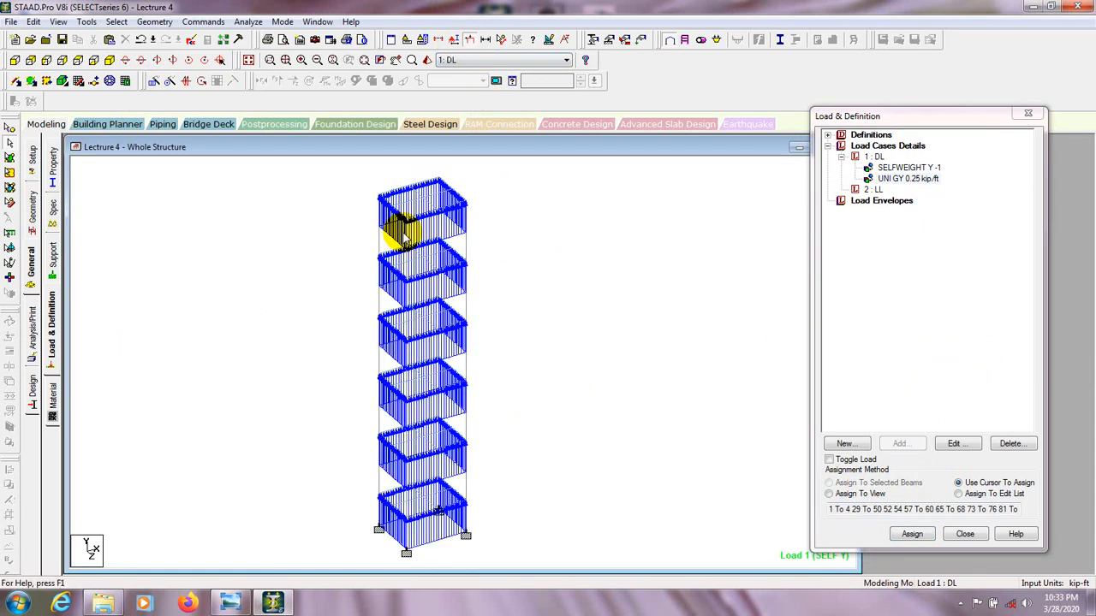
scroll(413, 266, "up", 1)
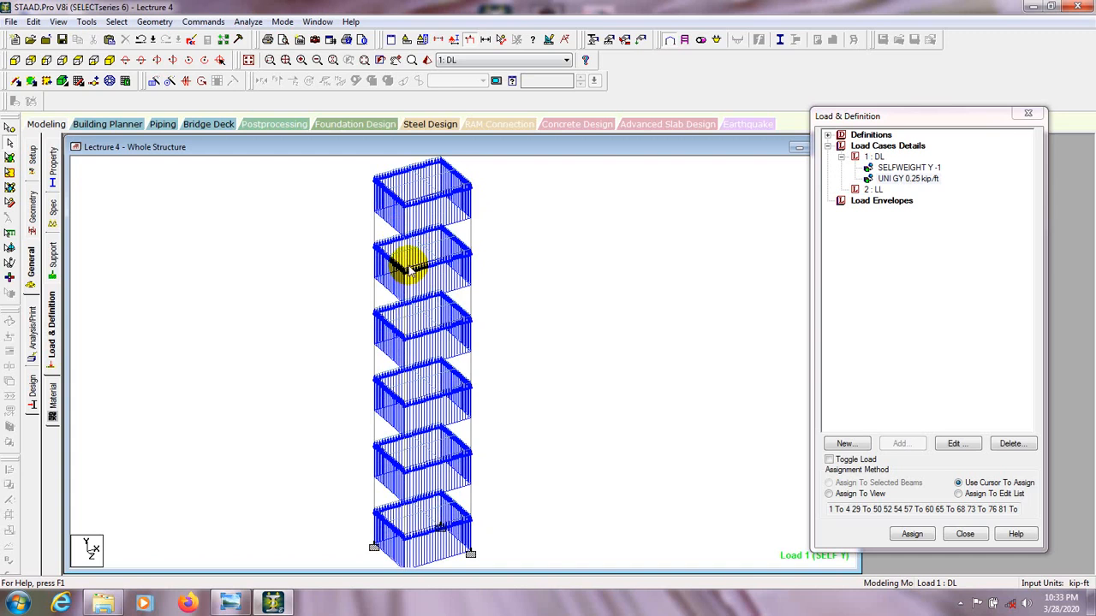
scroll(409, 267, "down", 1)
scroll(409, 270, "down", 1)
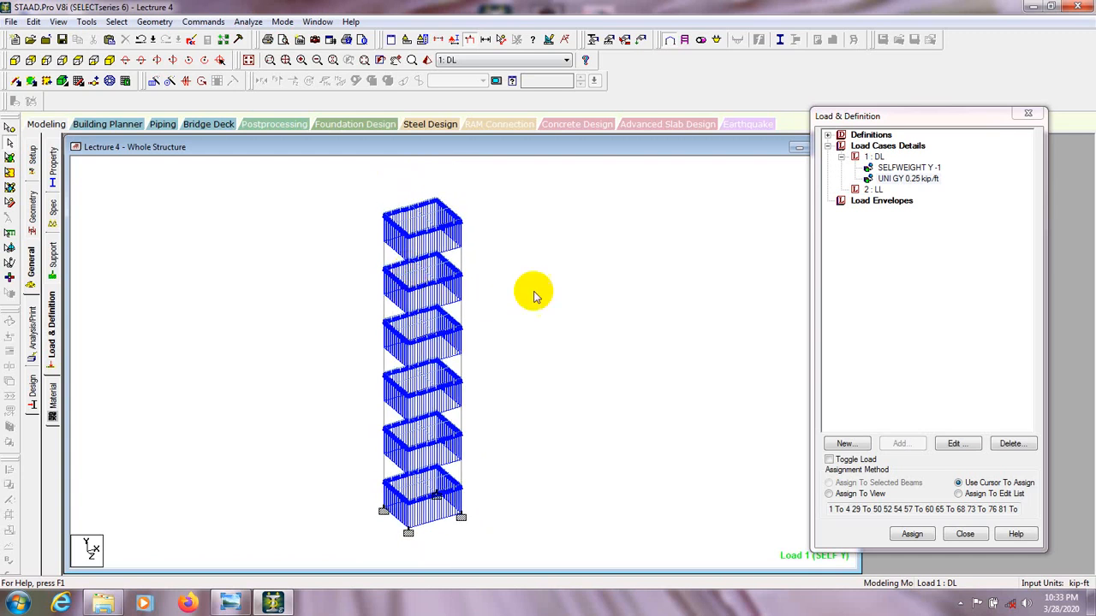
Set the force W1 of the DL case's uniform GY member load to -0.25 kip/ft so it acts downward.
left_click(914, 179)
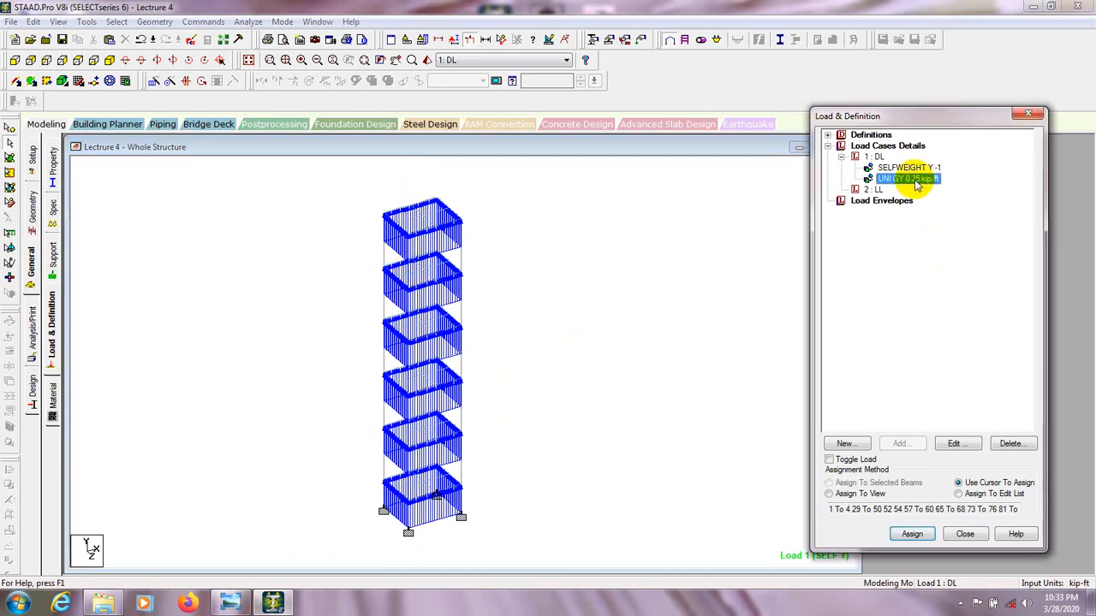
left_click(966, 449)
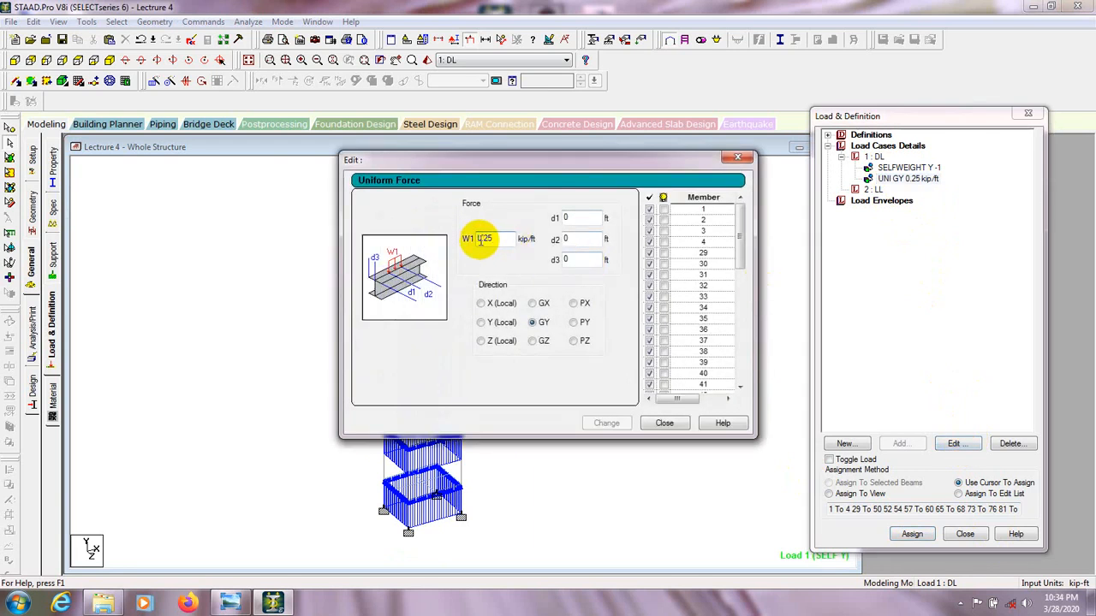
left_click_drag(498, 235, 461, 239)
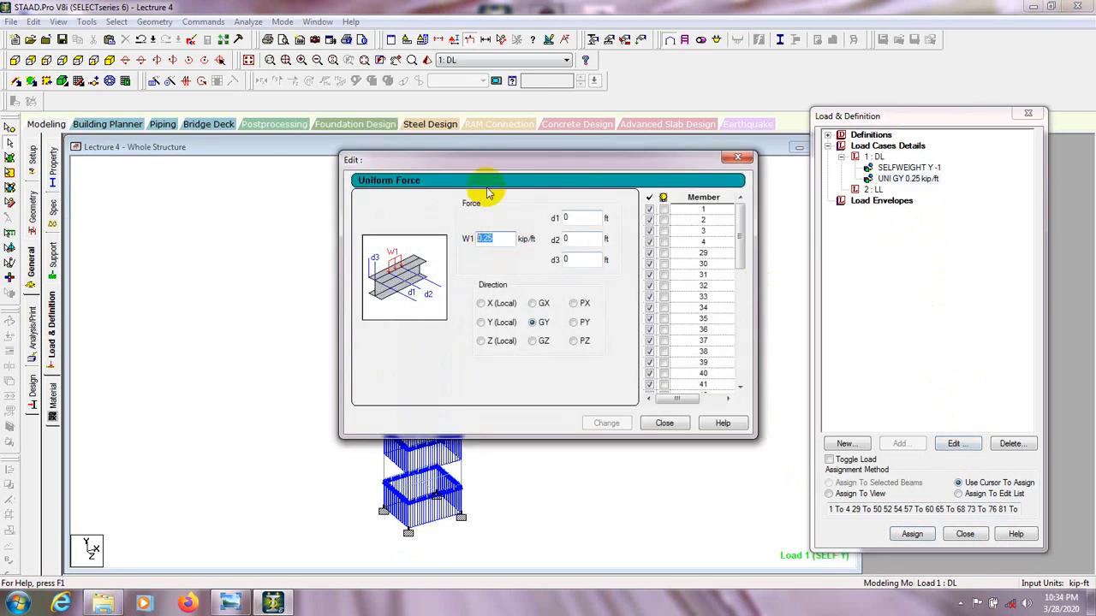
left_click_drag(485, 159, 621, 159)
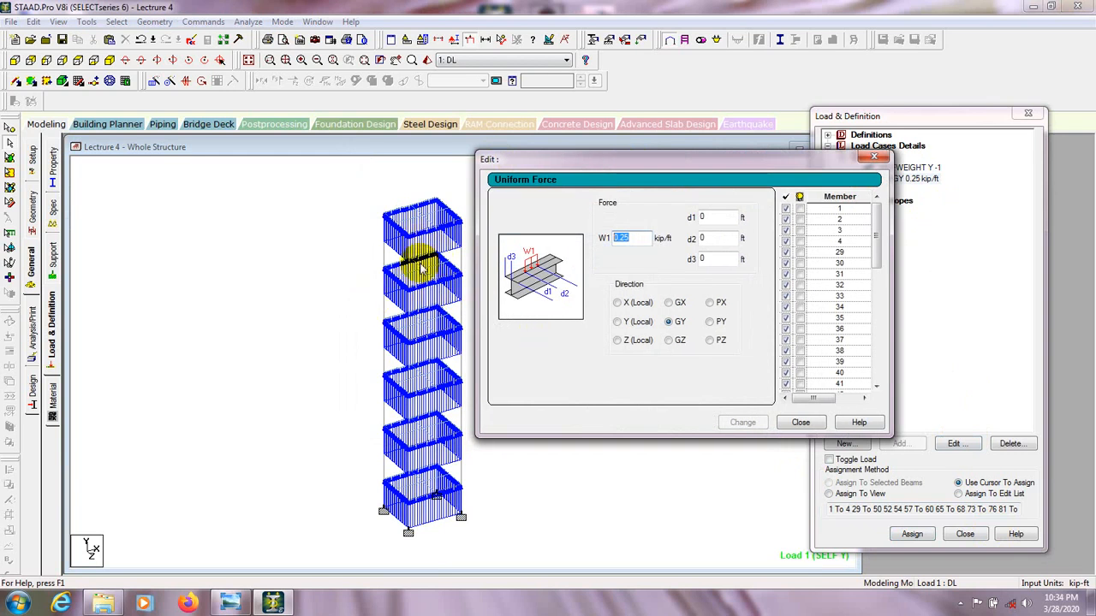
left_click(620, 237)
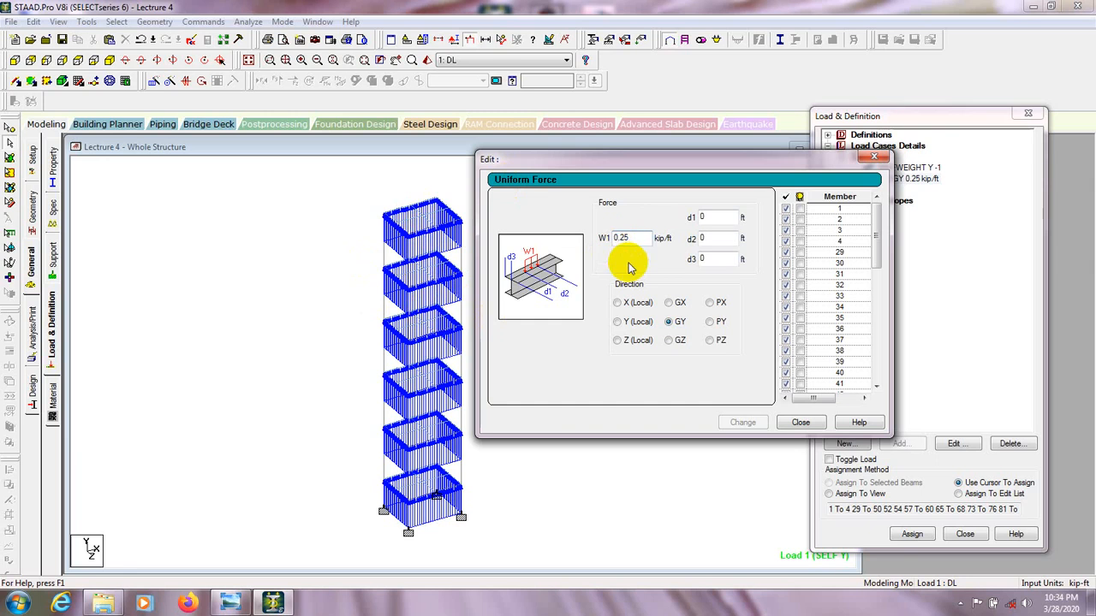
double_click(627, 239)
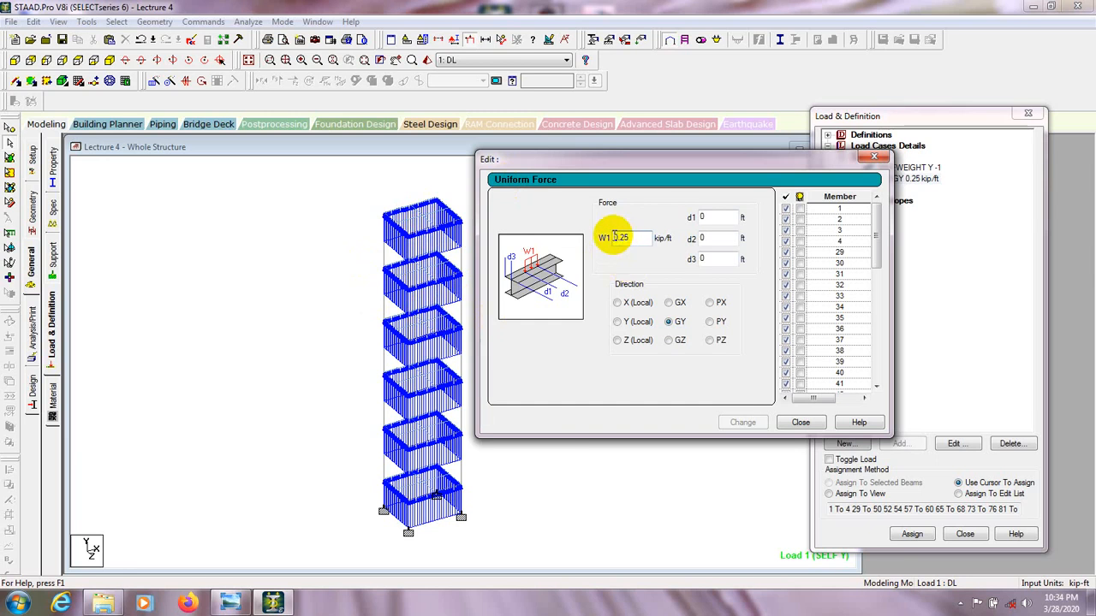
type("-")
left_click(738, 422)
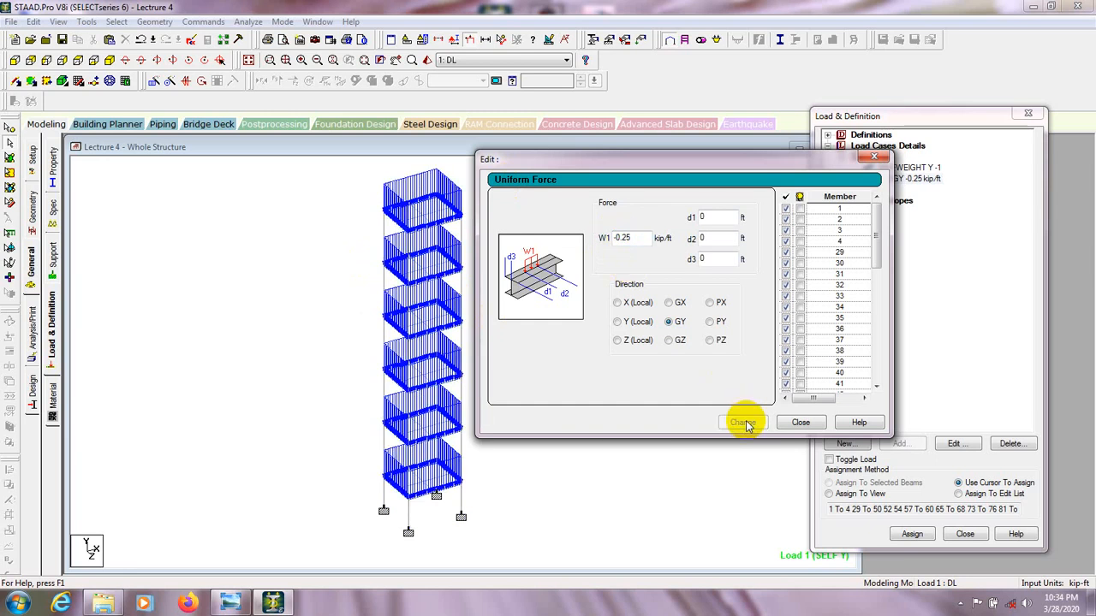
left_click(800, 423)
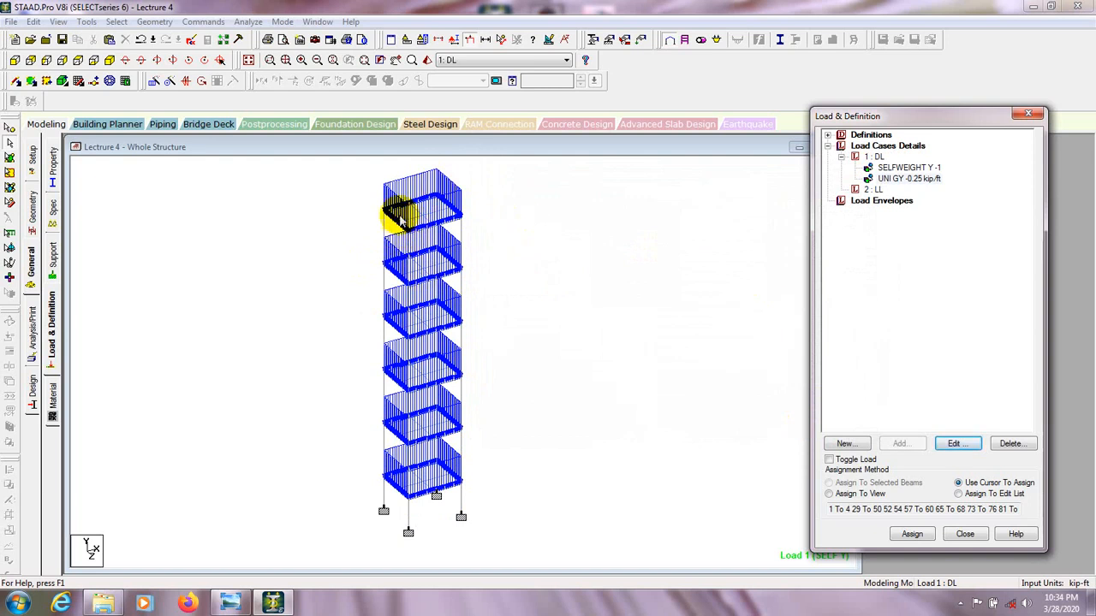
left_click(969, 245)
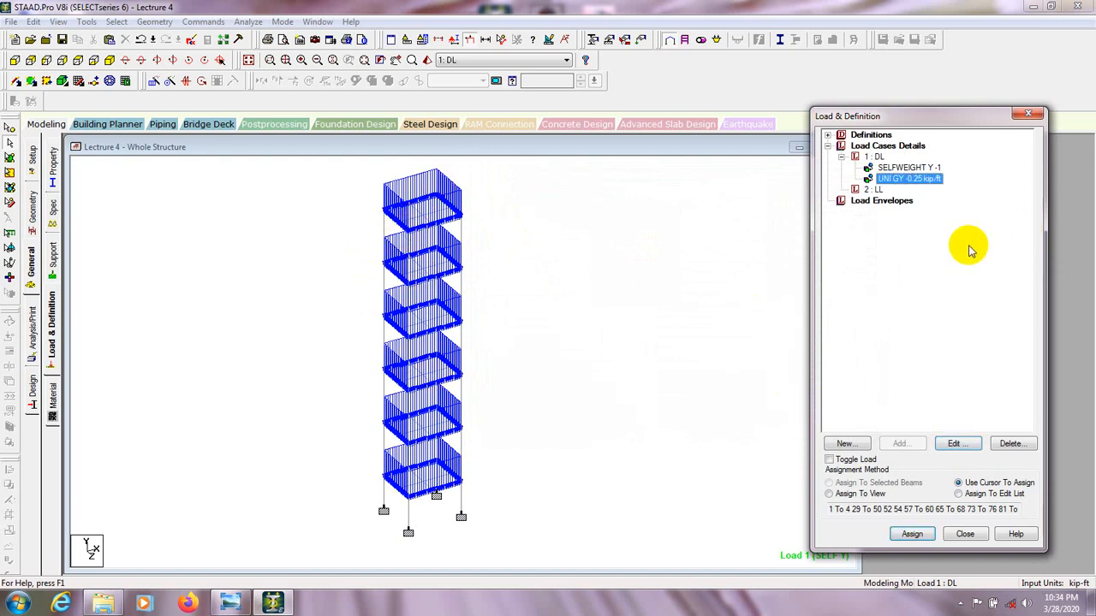
left_click_drag(959, 119, 959, 142)
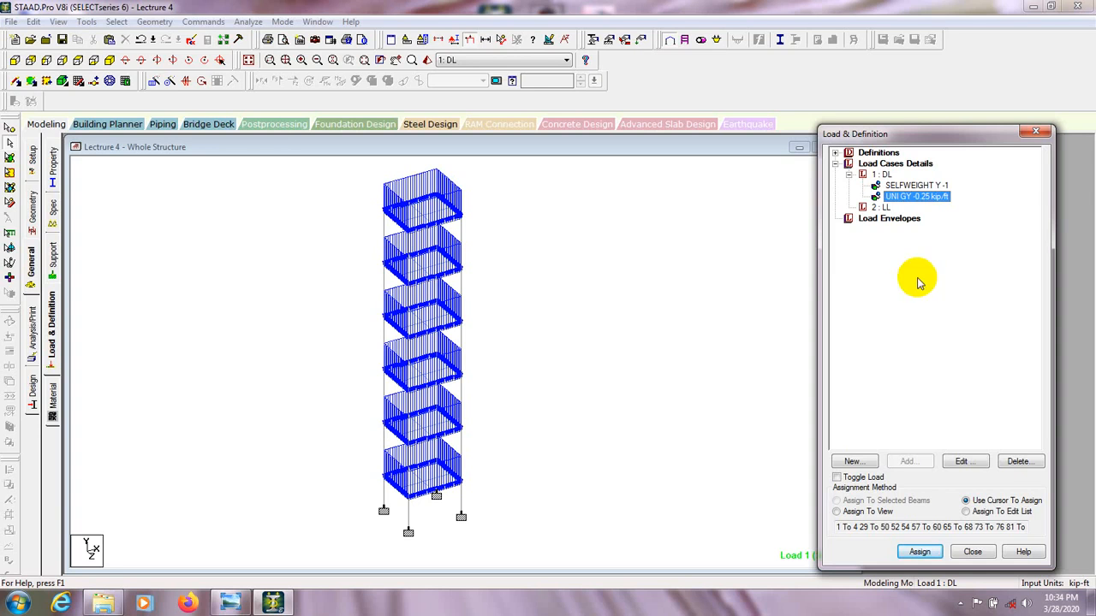
Examine the LL case and compare which members carry the DL selfweight and the DL uniform load.
left_click(882, 207)
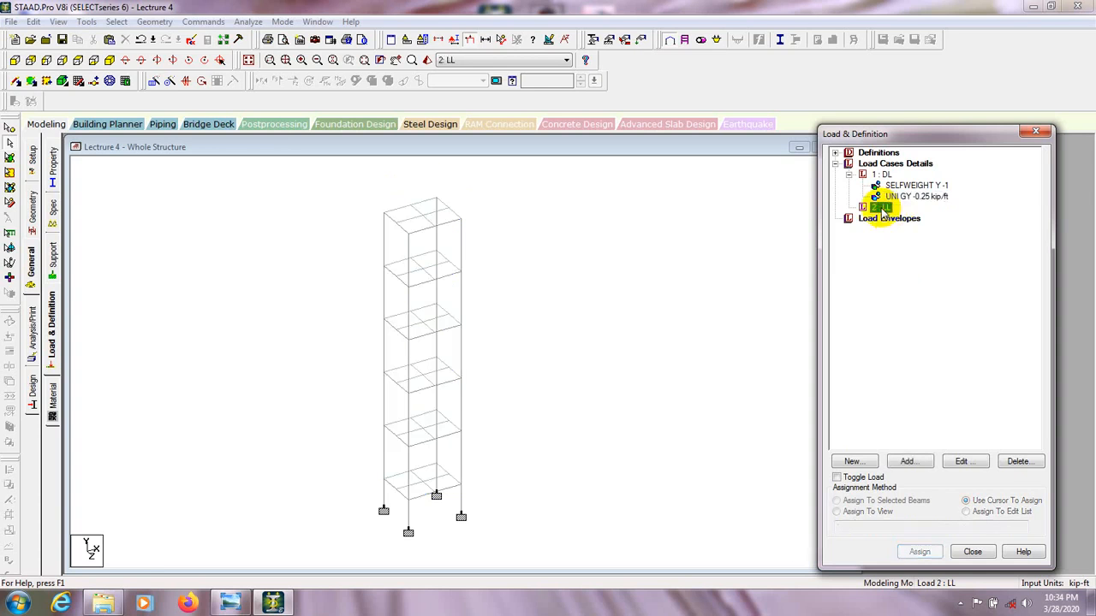
left_click(899, 196)
left_click(894, 185)
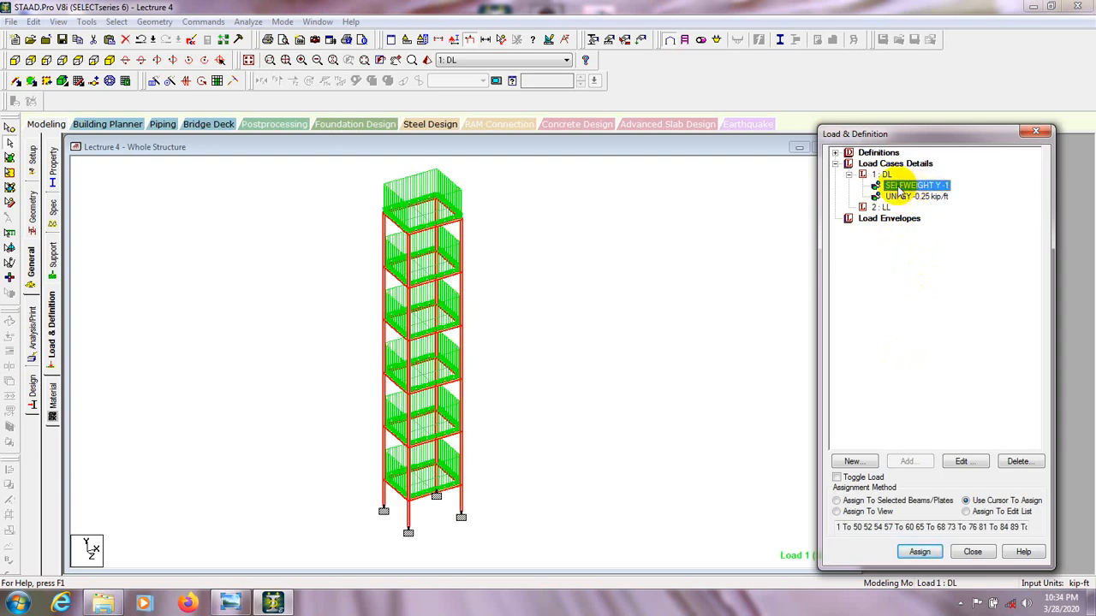
left_click(923, 197)
left_click(909, 185)
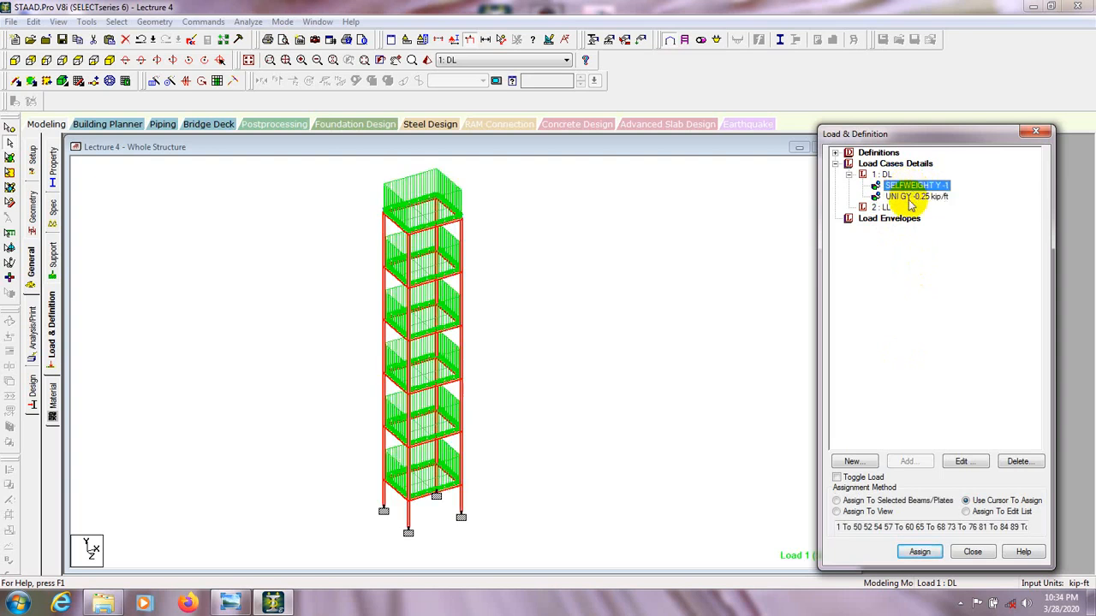
left_click(899, 197)
left_click(916, 184)
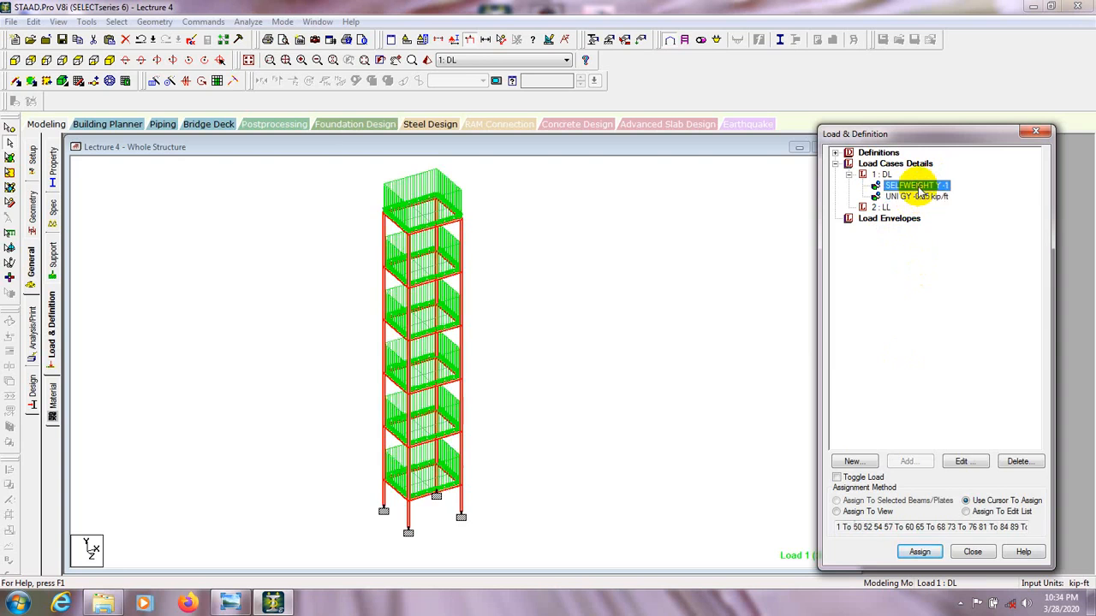
left_click(922, 197)
Review the load item types offered for the LL case, including repeat, wind, surface and area loads, without adding any.
left_click(880, 207)
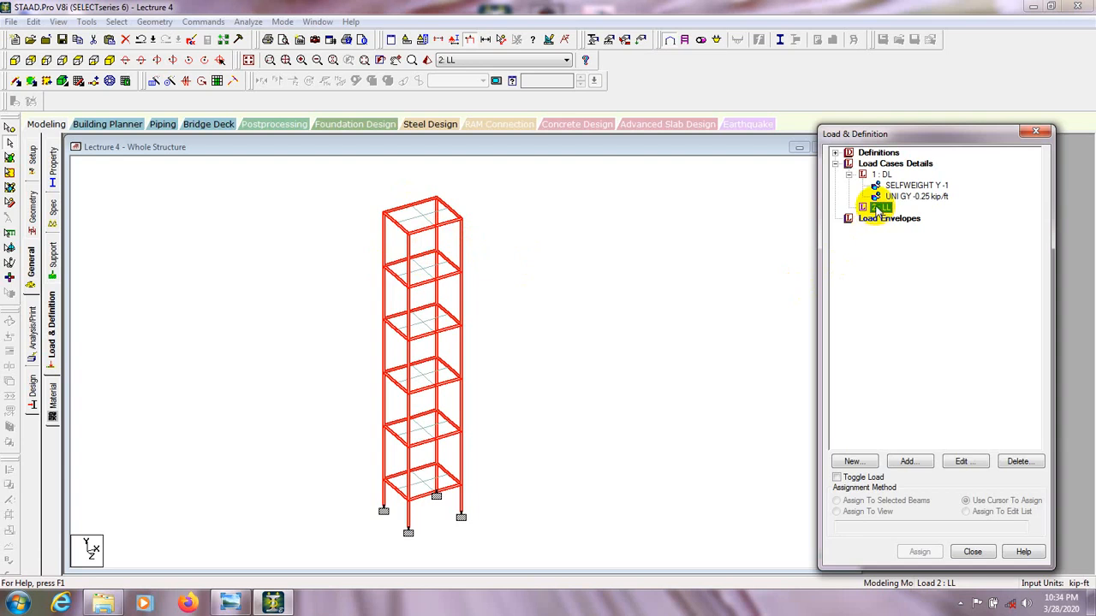
left_click(904, 462)
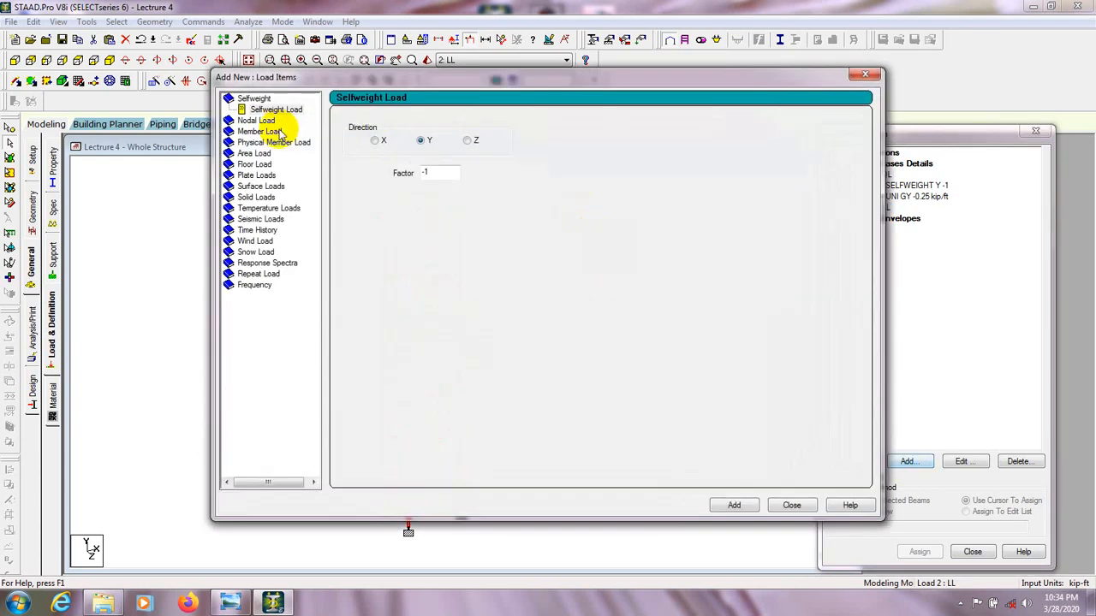
left_click(257, 121)
left_click(270, 143)
left_click(250, 198)
left_click(243, 264)
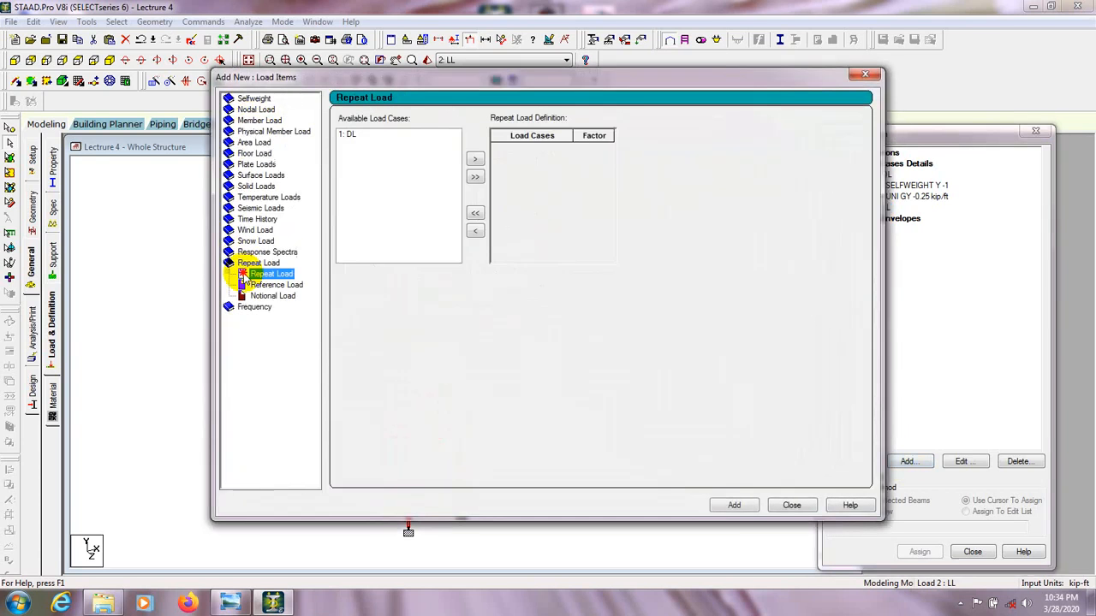
left_click(255, 231)
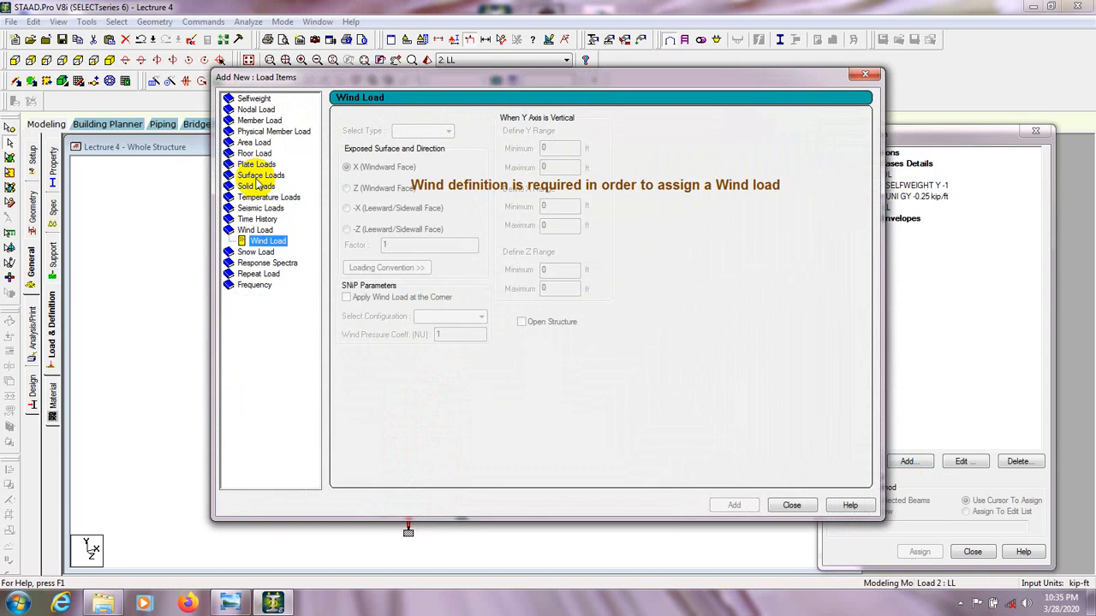
left_click(259, 174)
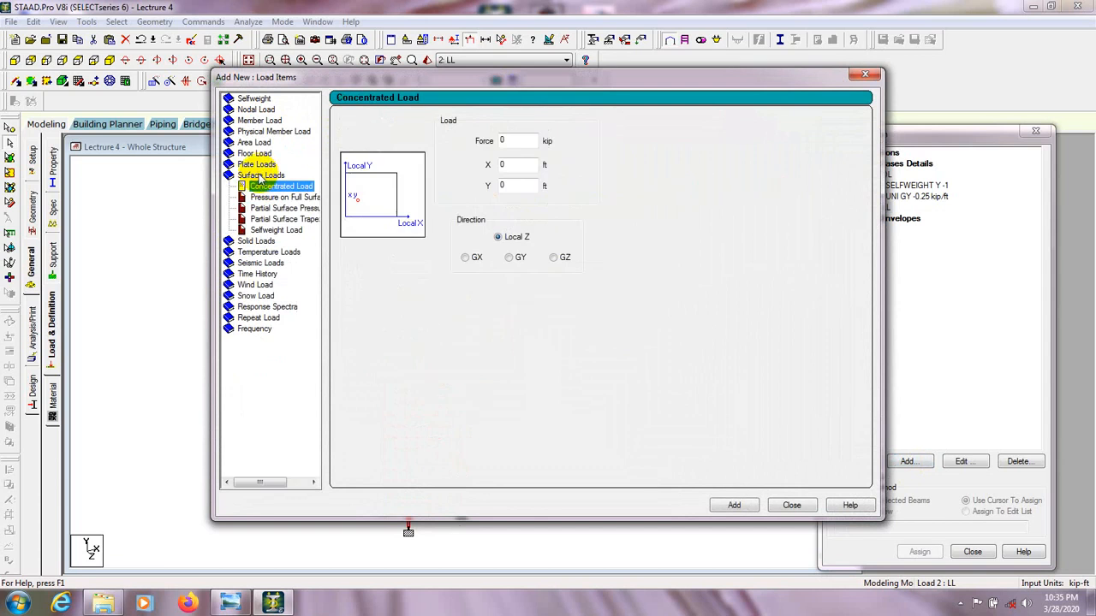
left_click(250, 142)
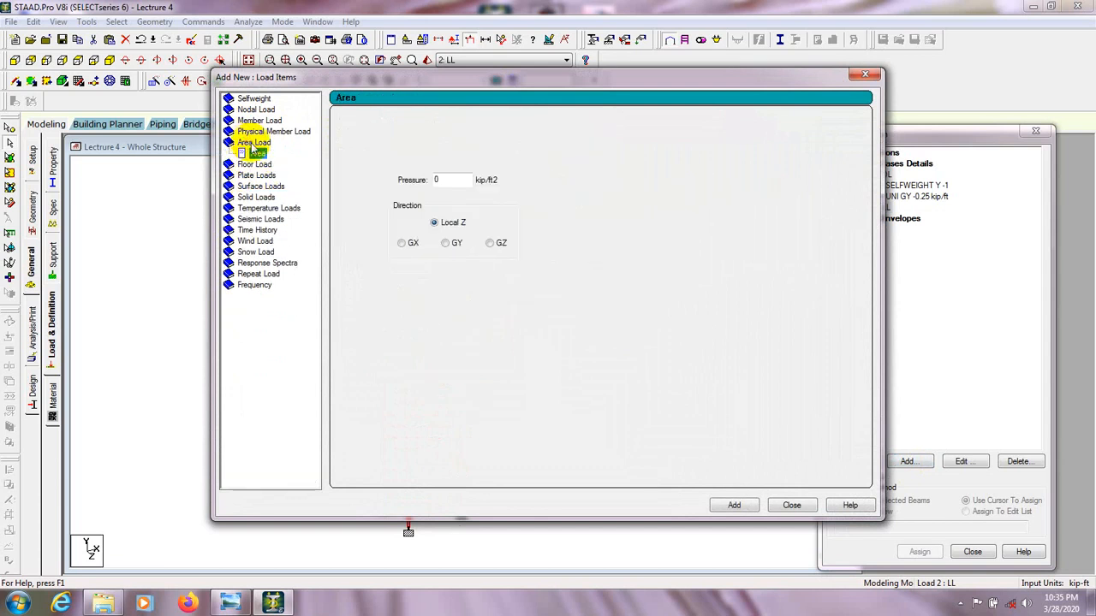
left_click_drag(302, 79, 317, 79)
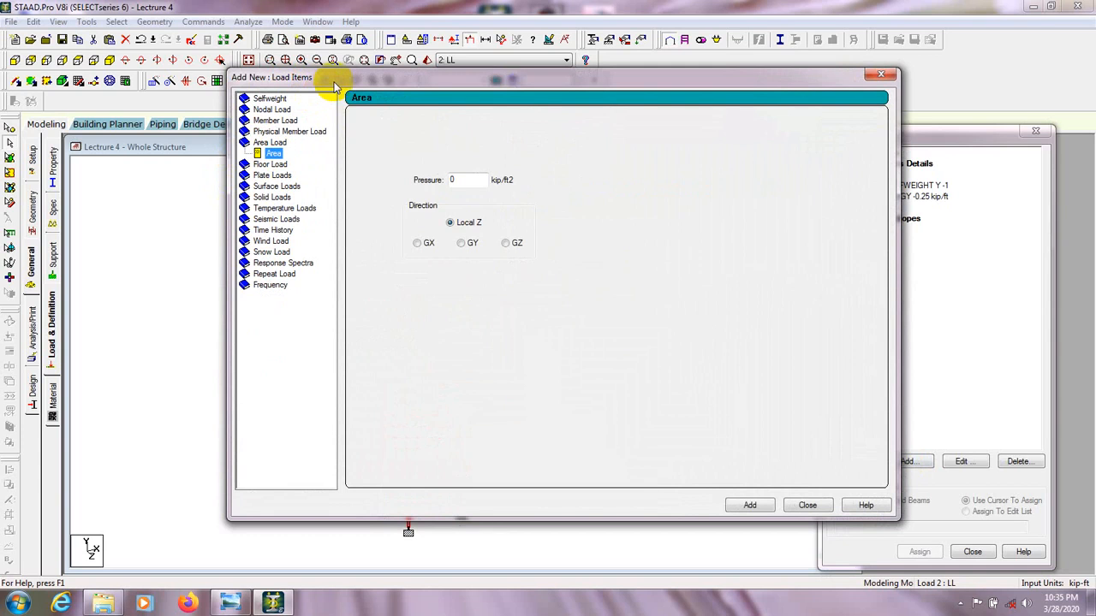
left_click_drag(844, 79, 821, 86)
left_click(844, 80)
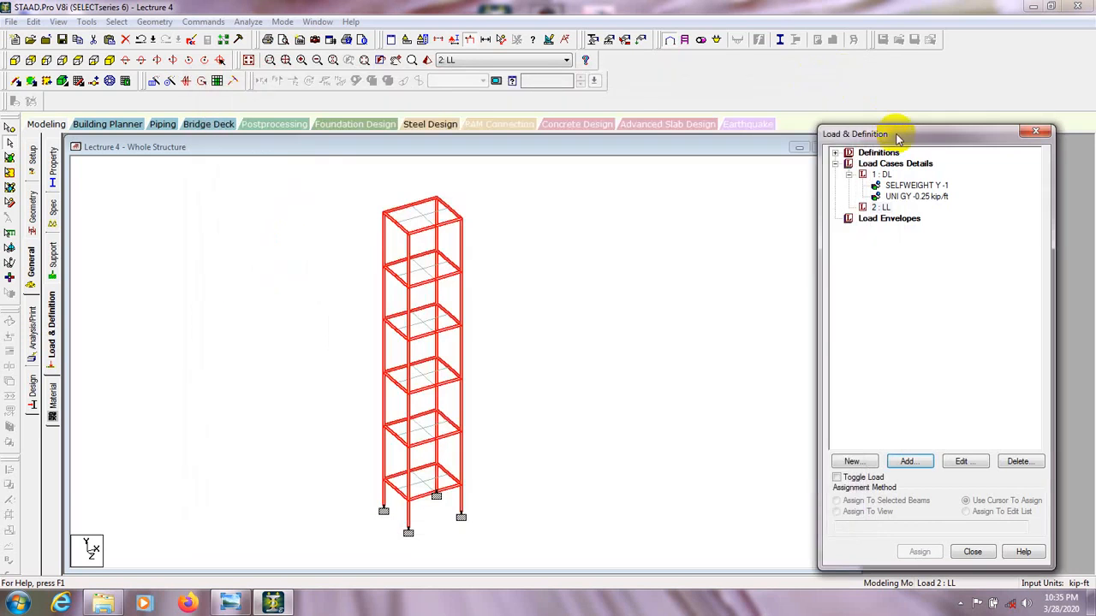